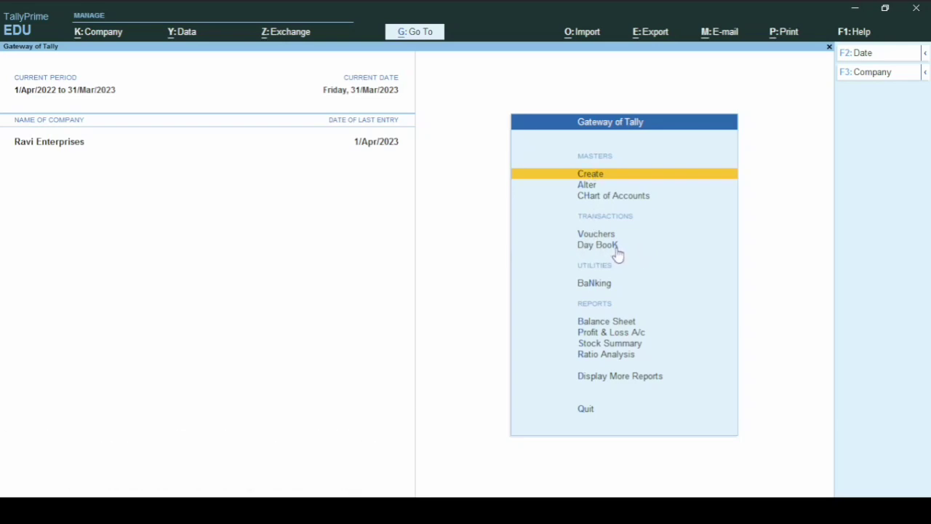
Open the Day Book report for Ravi Enterprises.
key(Down)
key(Down)
key(Down)
key(Down)
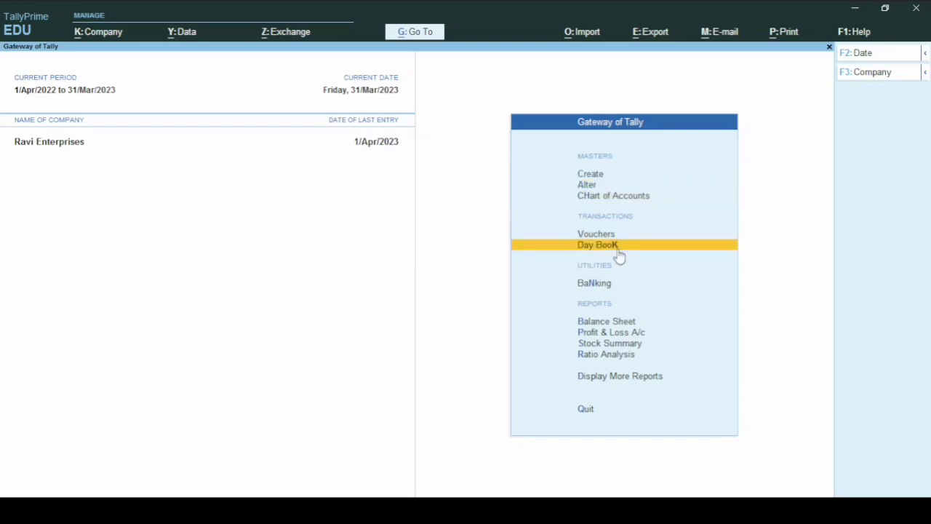
key(Up)
key(Up)
key(Down)
key(Down)
key(Up)
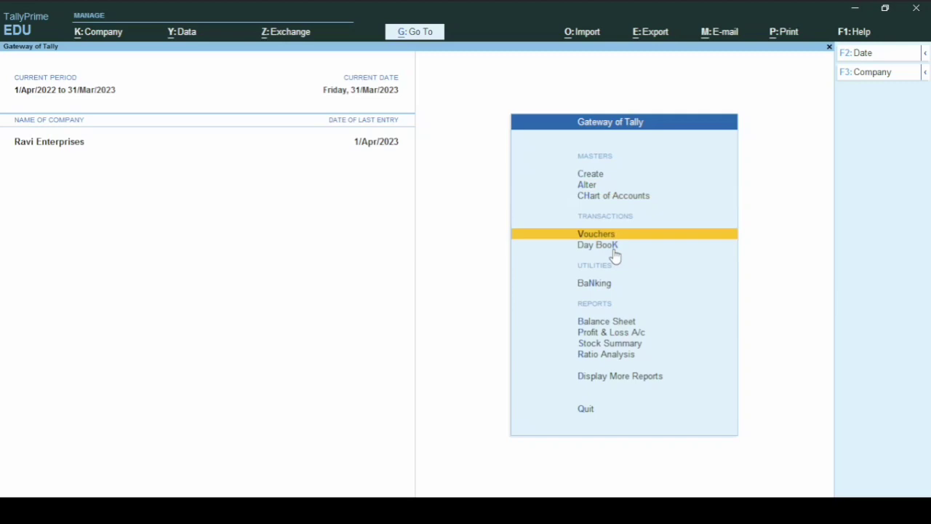
click(598, 245)
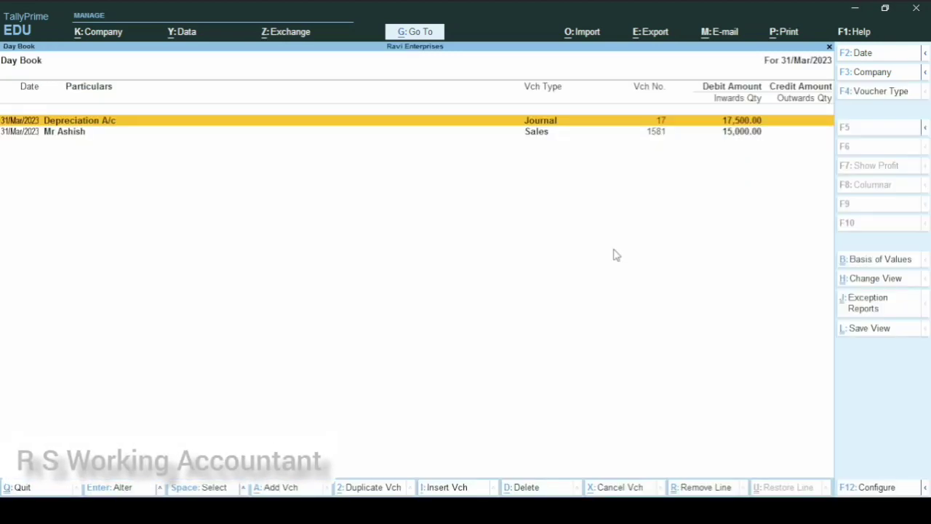
Set the Day Book period from 1/4/2022 to 31/3/2023.
key(alt+F2)
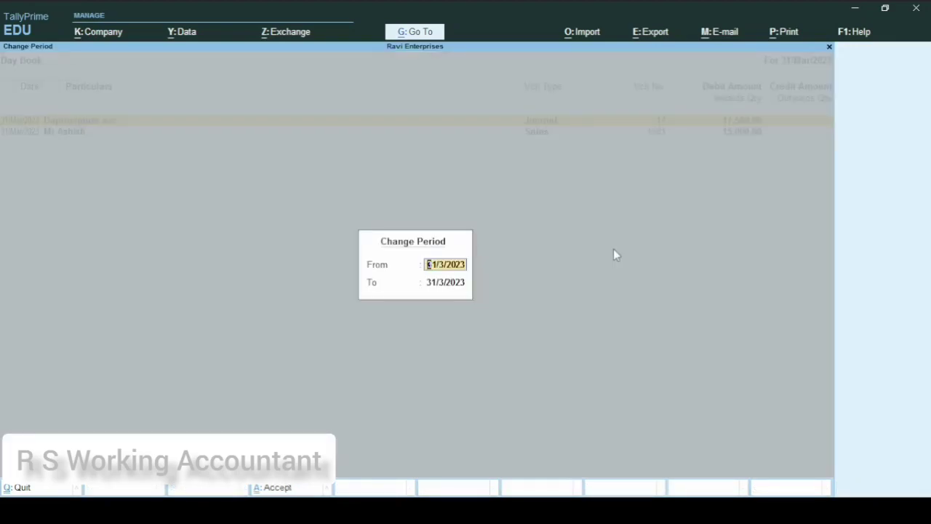
text(1/4/2022)
key(Return)
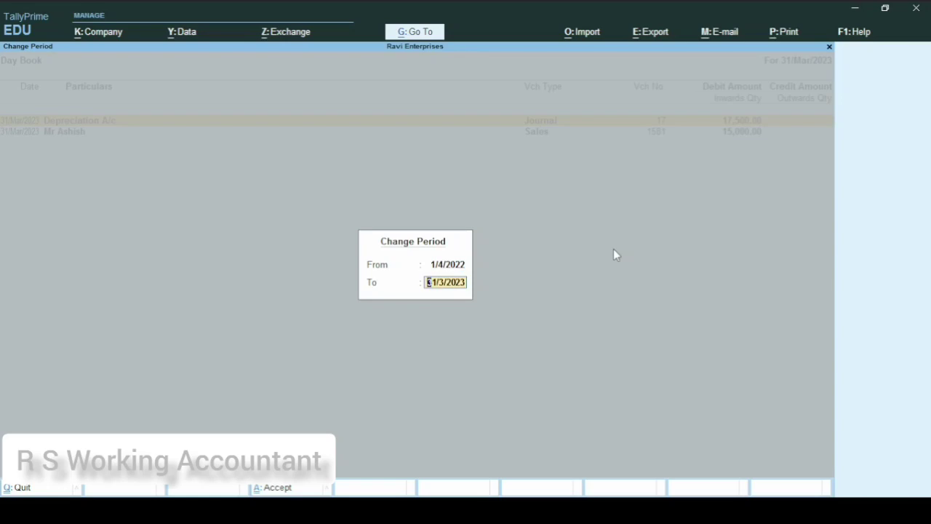
key(Return)
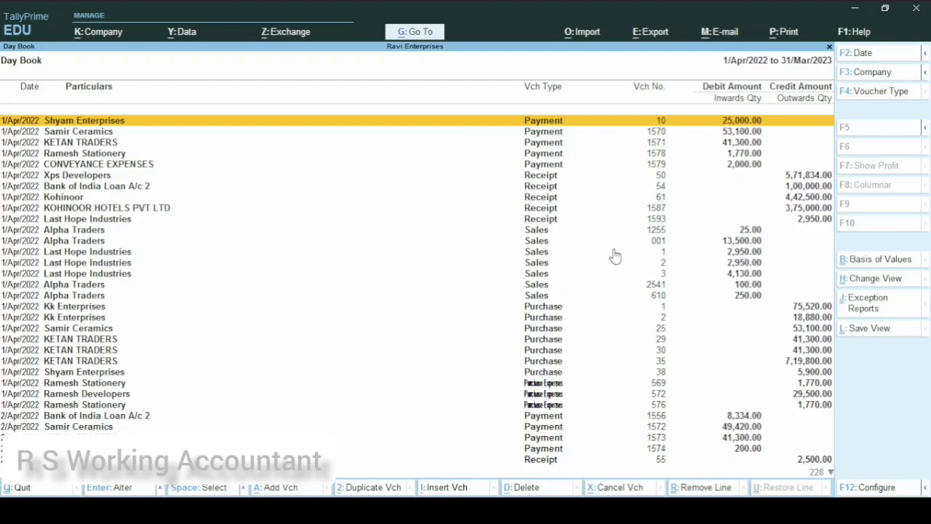
Examine the voucher types and entries dated 1 and 2 April 2022 in the Day Book, down to the Xps Developers sales order.
key(Down)
key(Down)
key(Down)
key(Down)
key(Down)
key(Down)
key(Down)
key(Down)
key(Down)
key(Down)
key(Down)
key(Down)
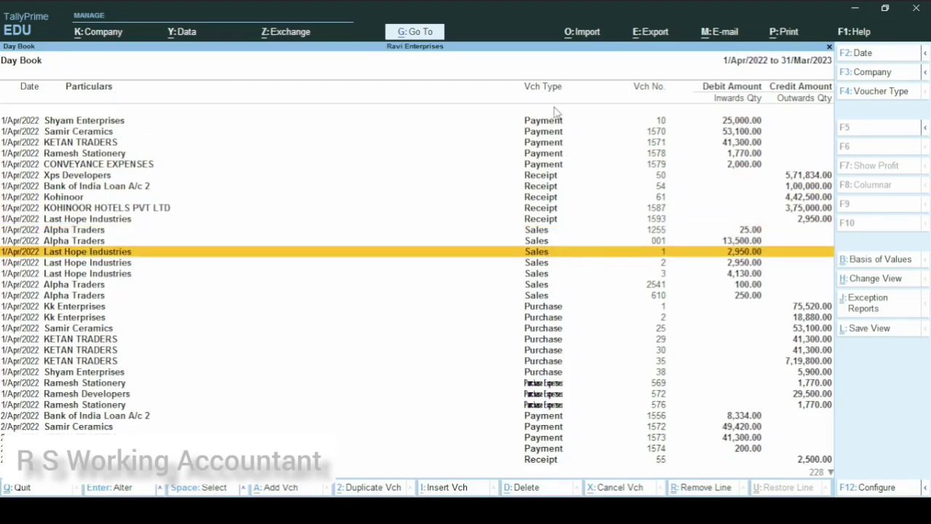
key(Down)
key(Down)
key(Down)
key(Down)
key(Down)
key(Down)
key(Down)
key(Down)
key(Down)
key(Down)
key(Down)
key(Down)
key(Down)
key(Down)
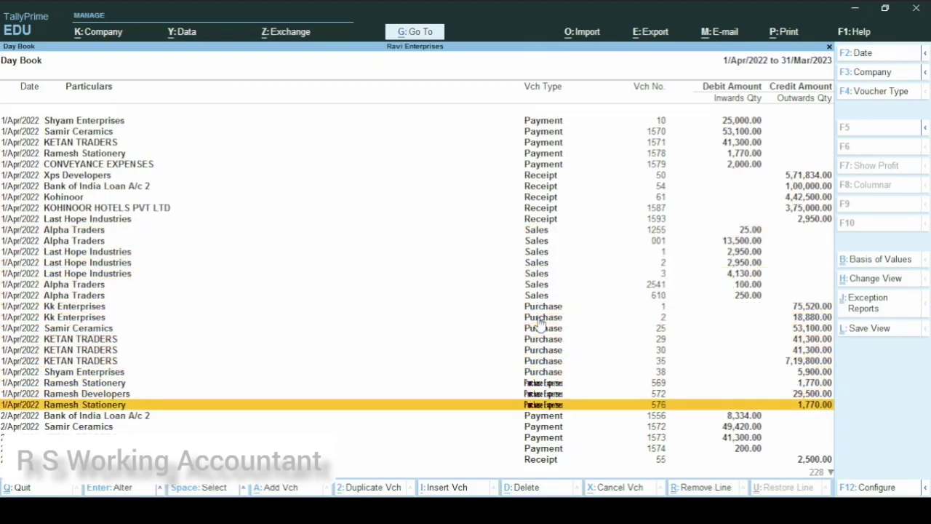
key(Down)
key(Down)
key(Down)
key(Down)
key(Down)
key(Down)
key(Down)
key(Down)
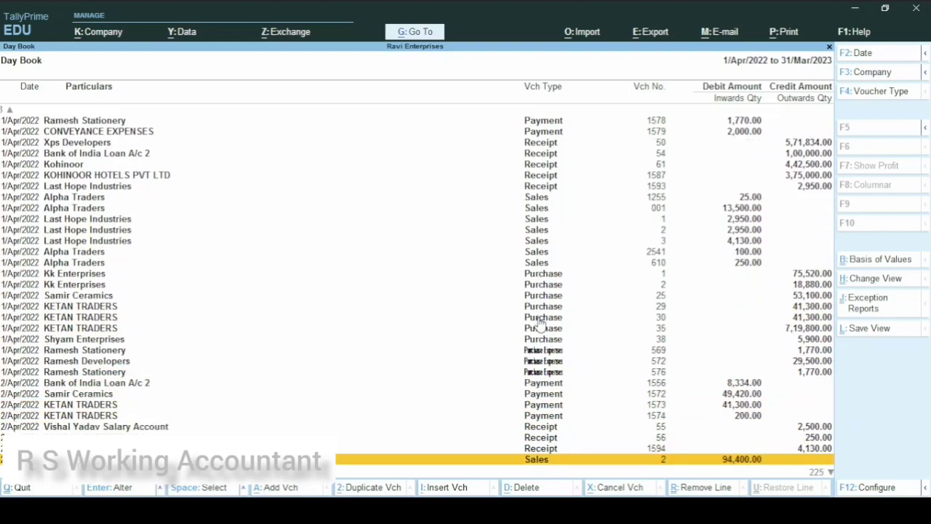
key(Up)
key(Up)
key(Down)
key(Down)
key(Down)
key(Down)
key(Down)
key(Down)
key(Down)
key(Down)
key(Down)
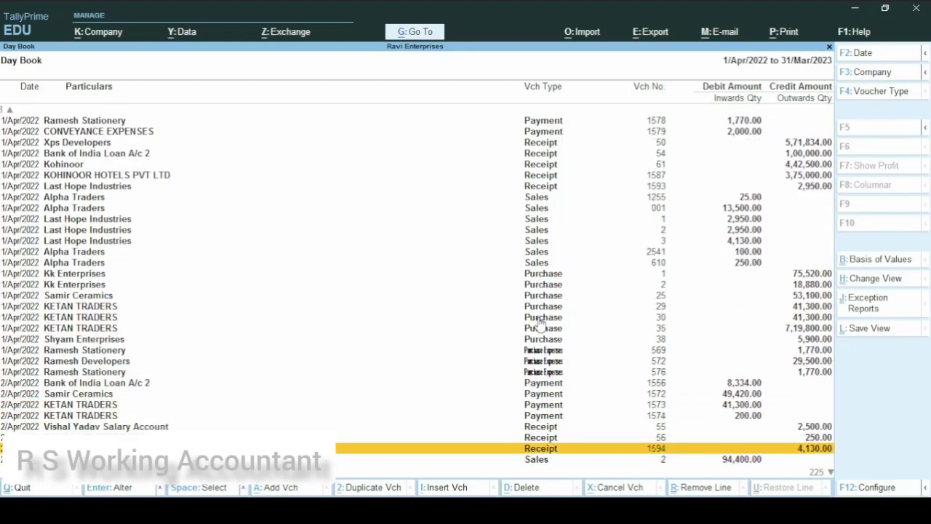
key(Down)
key(Down)
key(Down)
key(Down)
key(Down)
key(Down)
key(Down)
key(Down)
key(Down)
key(Down)
key(Down)
key(Down)
key(Down)
key(Up)
key(Up)
key(Up)
key(Up)
key(Up)
key(Up)
key(Up)
key(Up)
key(Up)
key(Up)
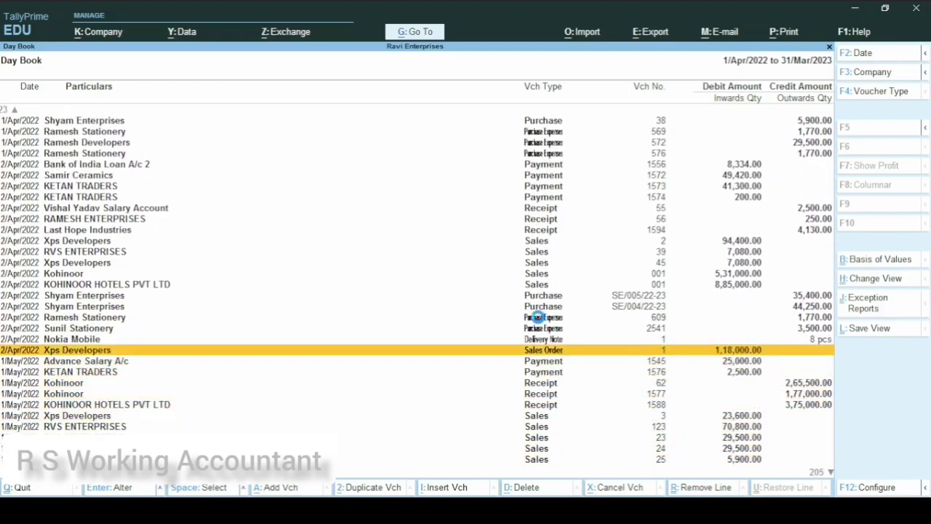
View the Xps Developers sales order dated 2 April 2022 and leave it without saving.
key(Return)
key(BackSpace)
key(Escape)
key(y)
Examine the May 2022 Day Book entries and their voucher types, including delivery note and stock journal.
key(Down)
key(Down)
key(Down)
key(Down)
key(Down)
key(Down)
key(Down)
key(Down)
key(Down)
key(Down)
key(Down)
key(Down)
key(Down)
key(Down)
key(Down)
key(Down)
key(Down)
key(Down)
key(Down)
key(Down)
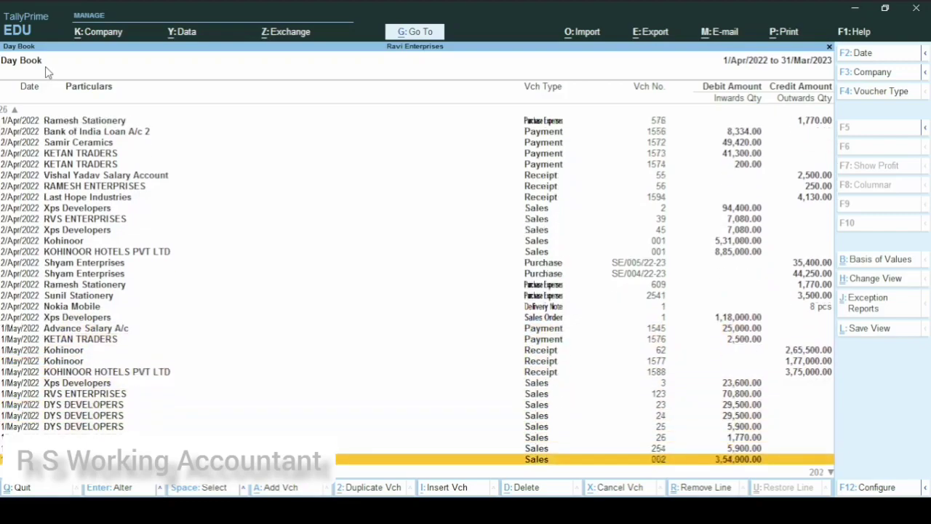
key(Down)
key(Down)
key(Down)
key(Down)
key(Down)
key(Down)
key(Down)
key(Down)
key(Down)
key(Down)
key(Up)
key(Up)
key(Up)
key(Up)
key(Up)
key(Up)
key(Up)
key(Up)
key(Up)
key(Up)
key(Up)
key(Down)
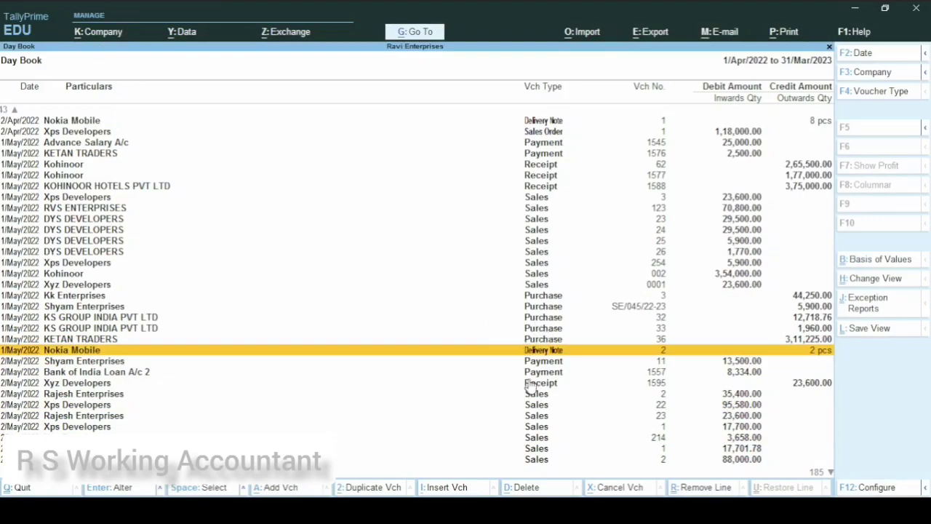
key(Down)
key(Down)
key(Down)
key(Down)
key(Down)
key(Down)
key(Down)
key(Down)
key(Down)
key(Down)
key(Down)
key(Down)
key(Down)
key(Down)
key(Down)
key(Down)
key(Down)
key(Down)
key(Down)
key(Up)
key(Up)
key(Up)
key(Up)
key(Up)
key(Up)
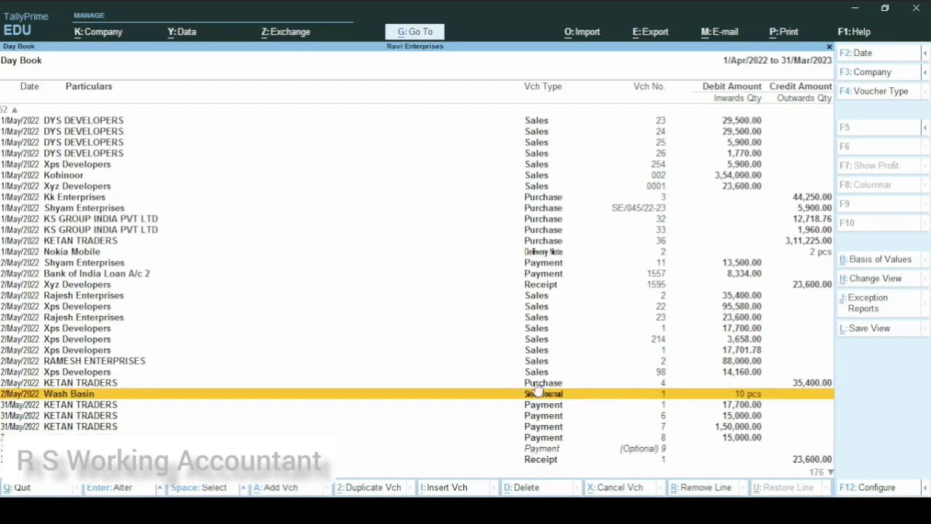
Open the optional payment voucher no. 9 dated 31 May 2022 from the Day Book.
key(Down)
key(Down)
key(Down)
key(Down)
key(Down)
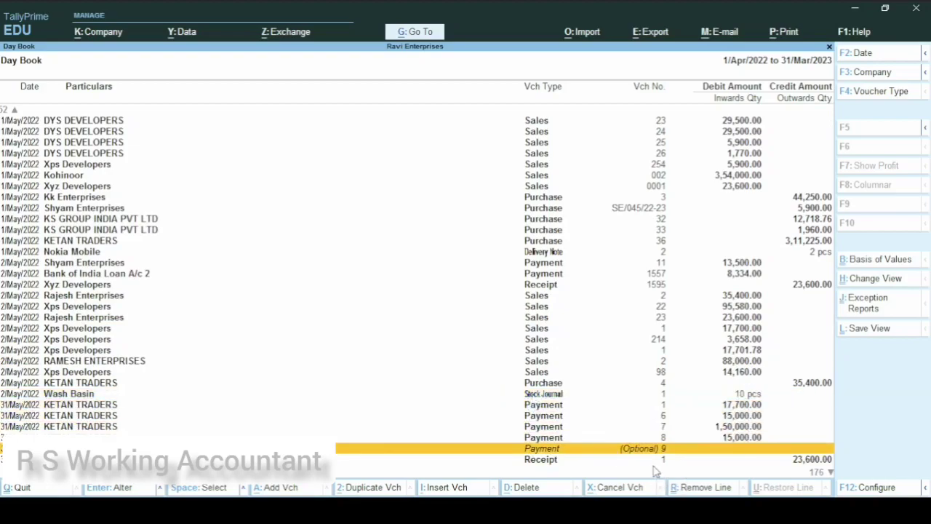
key(Return)
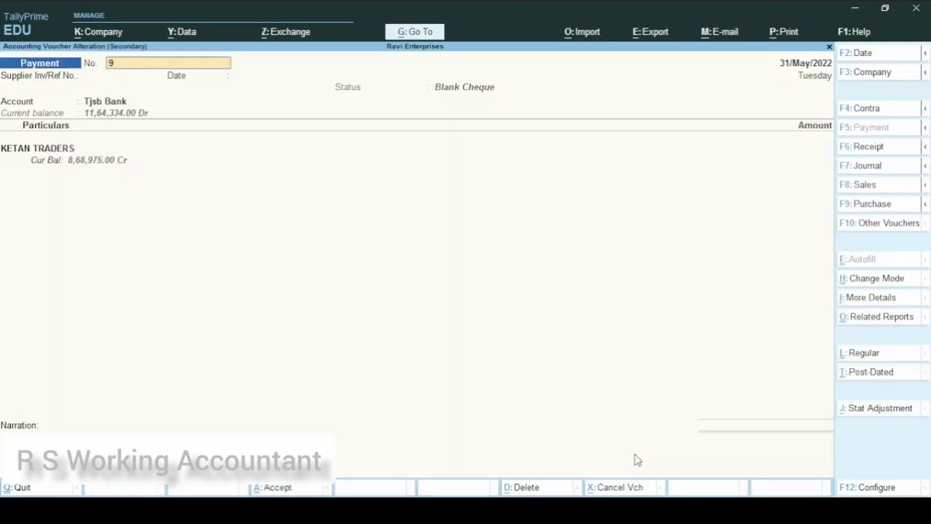
Leave the optional payment voucher no. 9 without saving and return to the Day Book.
key(BackSpace)
key(Escape)
key(y)
Examine the Day Book entries and voucher types from 31 May 2022 through the 1 June receipt no. 52.
key(Down)
key(Down)
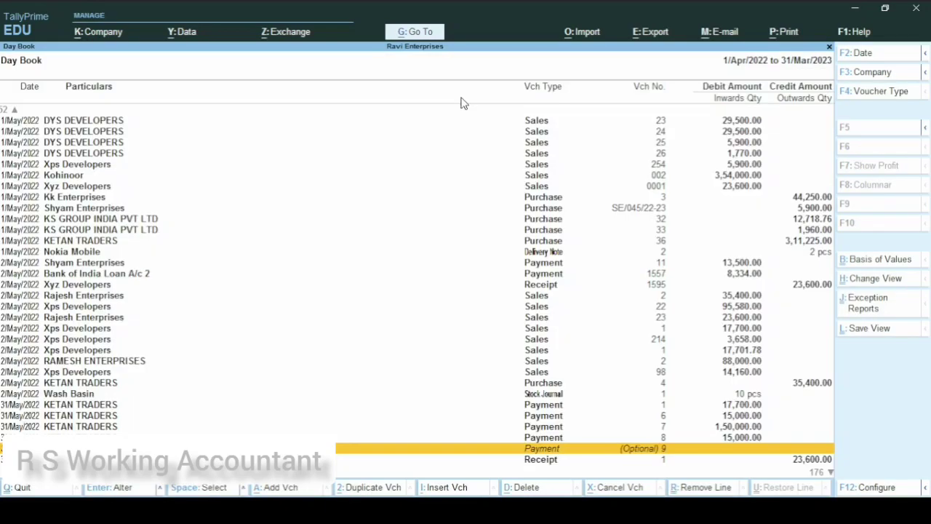
key(Down)
key(Down)
key(Down)
key(Down)
key(Down)
key(Down)
key(Down)
key(Down)
key(Down)
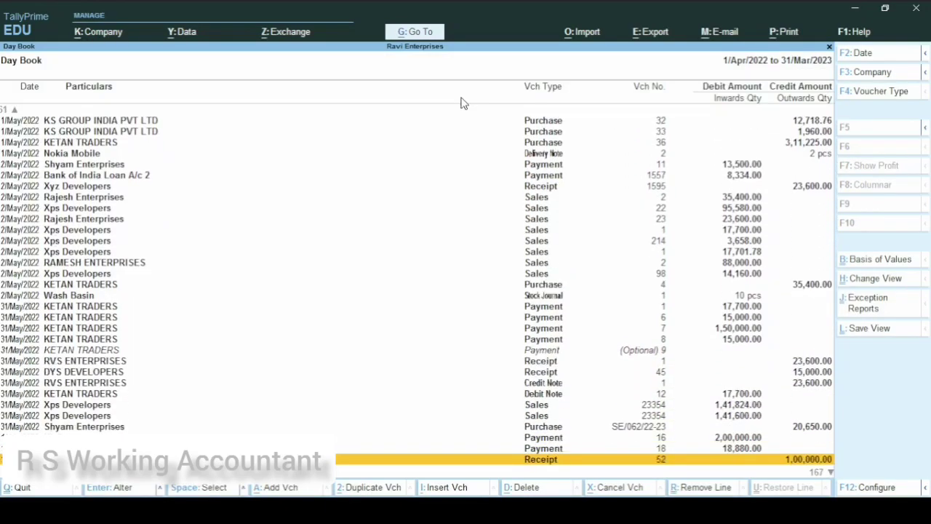
Select the RVS Enterprises credit note no. 1 and the Ketan Traders debit note no. 12 dated 31 May 2022.
key(Up)
key(Up)
key(Up)
key(Up)
key(Up)
key(Up)
key(Up)
key(Up)
key(Up)
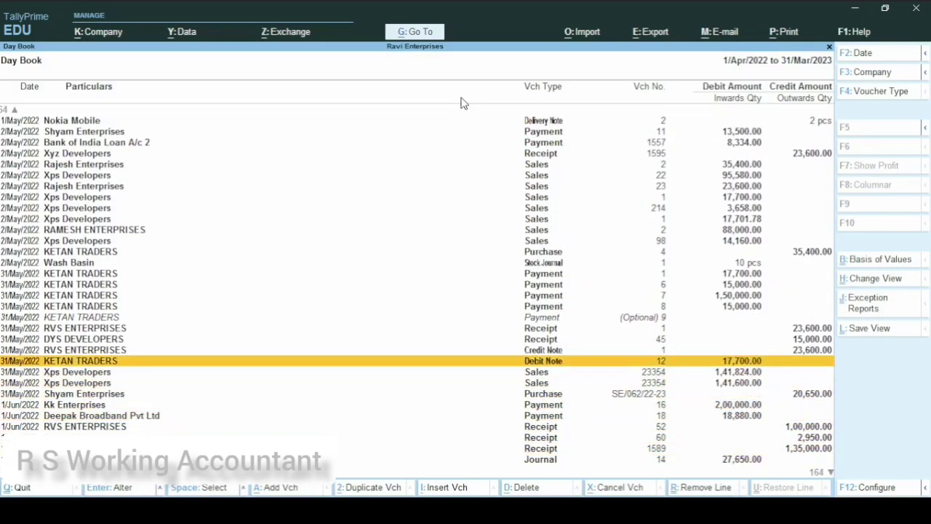
key(space)
key(space)
Select the salary account journal voucher no. 25 dated 1 June 2022.
key(Down)
key(Down)
key(Down)
key(Down)
key(Down)
key(Down)
key(Down)
key(Down)
key(Down)
key(Down)
key(Down)
key(Down)
key(Down)
key(Down)
key(Down)
key(Down)
key(Down)
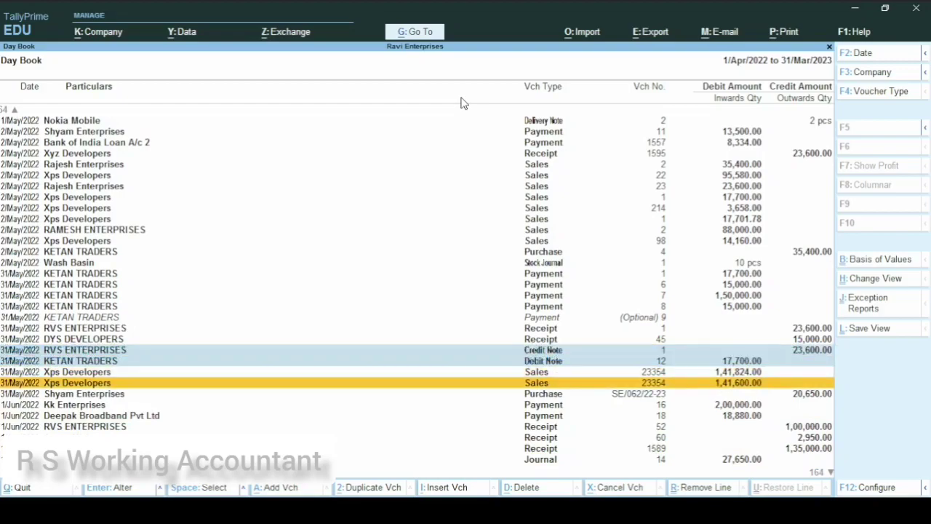
key(Up)
key(Up)
key(Up)
key(Up)
key(Up)
key(Up)
key(Up)
key(space)
Examine the Day Book entries and their voucher types from June 2022 to the start of September 2022.
key(Down)
key(Down)
key(Down)
key(Down)
key(Down)
key(Down)
key(Down)
key(Down)
key(Down)
key(Down)
key(Down)
key(Down)
key(Down)
key(Down)
key(Down)
key(Down)
key(Down)
key(Down)
key(Down)
key(Down)
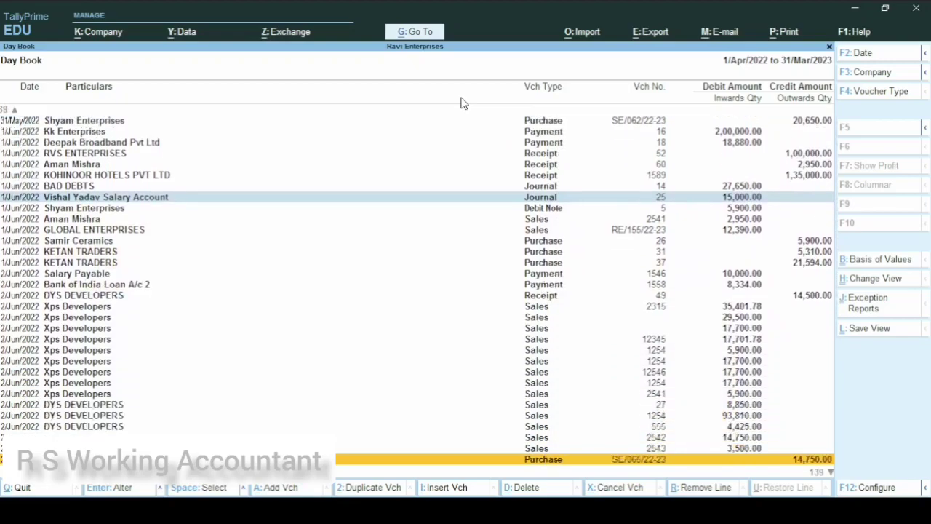
key(Down)
key(Down)
key(Down)
key(Down)
key(Down)
key(Down)
key(Down)
key(Down)
key(Down)
key(Down)
key(Down)
key(Down)
key(Down)
key(Down)
key(Down)
key(Down)
key(Down)
key(Down)
key(Down)
key(Down)
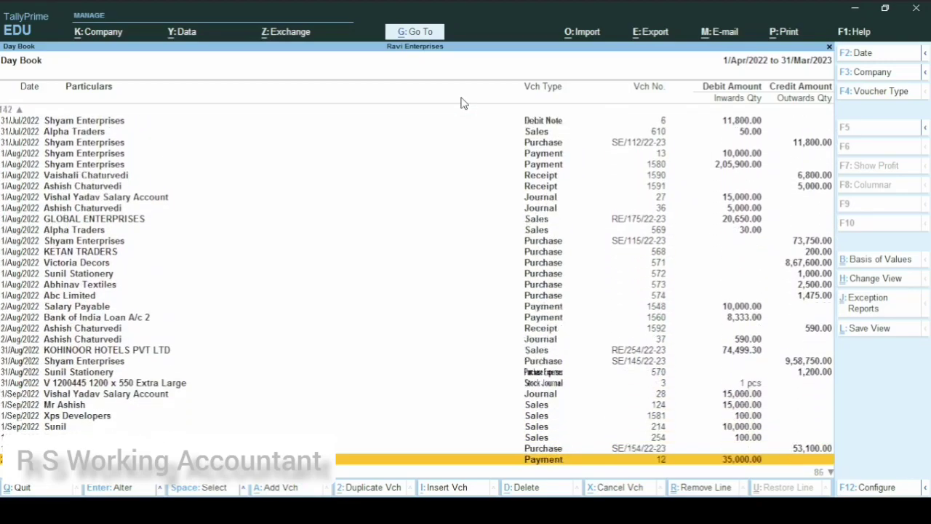
Examine the September and October 2022 Day Book entries, continuing to the Suspense A/c payments of 1 November.
key(Down)
key(Down)
key(Down)
key(Down)
key(Down)
key(Down)
key(Down)
key(Down)
key(Down)
key(Down)
key(Down)
key(Down)
key(Down)
key(Down)
key(Down)
key(Down)
key(Down)
key(Down)
key(Down)
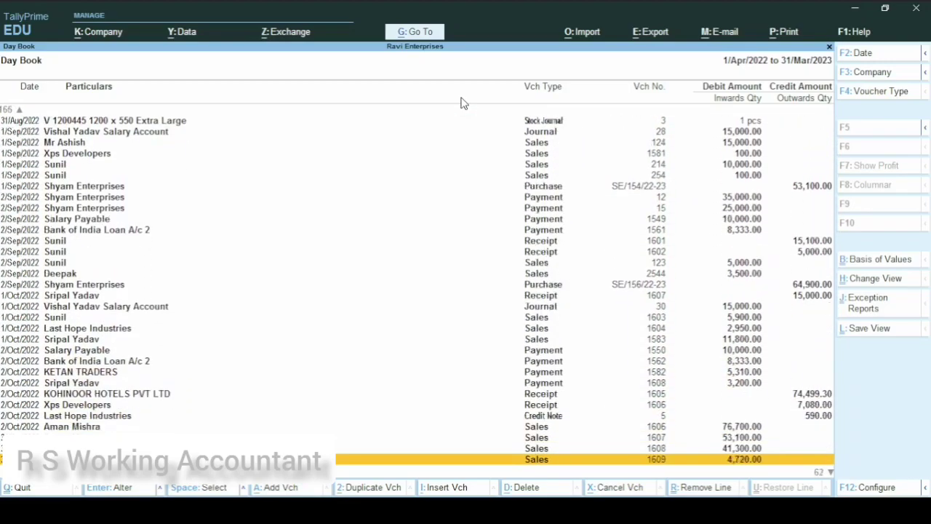
key(Down)
key(Down)
key(Down)
key(Down)
key(Down)
key(Down)
key(Down)
key(Down)
key(Down)
key(Down)
key(Down)
key(Down)
key(Down)
key(Down)
key(Down)
key(Down)
key(Down)
key(Down)
key(Down)
key(Down)
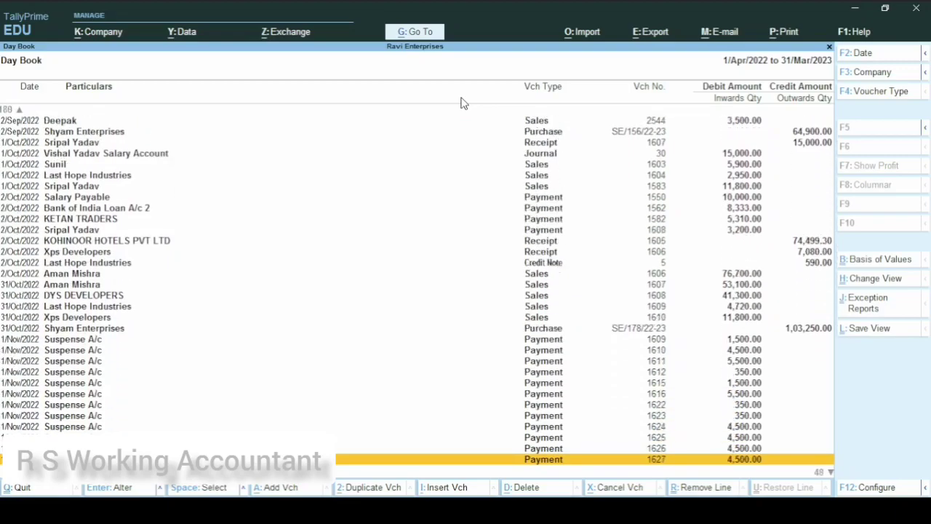
Examine the remaining Day Book entries from November 2022 to the last voucher of the financial year.
key(Down)
key(Down)
key(Down)
key(Down)
key(Down)
key(Down)
key(Down)
key(Down)
key(Down)
key(Down)
key(Down)
key(Down)
key(Down)
key(Down)
key(Down)
key(Down)
key(Down)
key(Down)
key(Down)
key(Down)
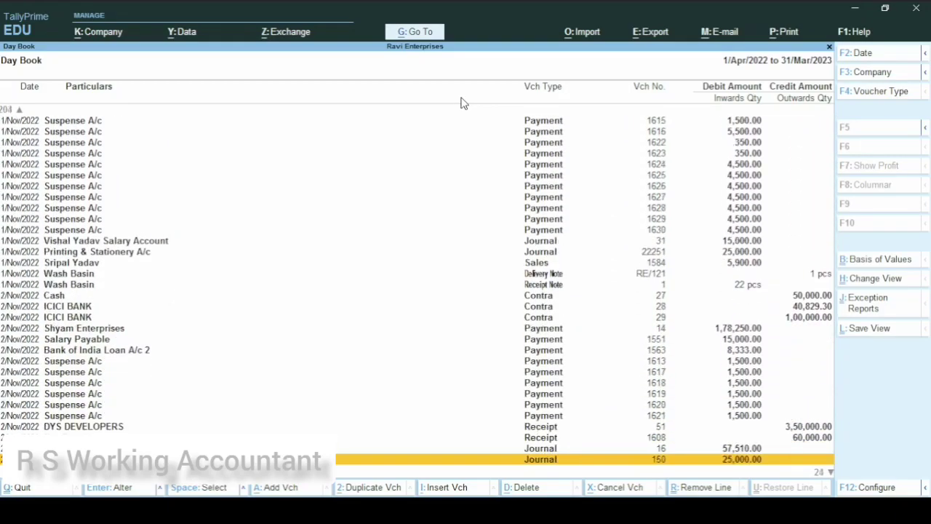
key(Down)
key(Down)
key(Down)
key(Down)
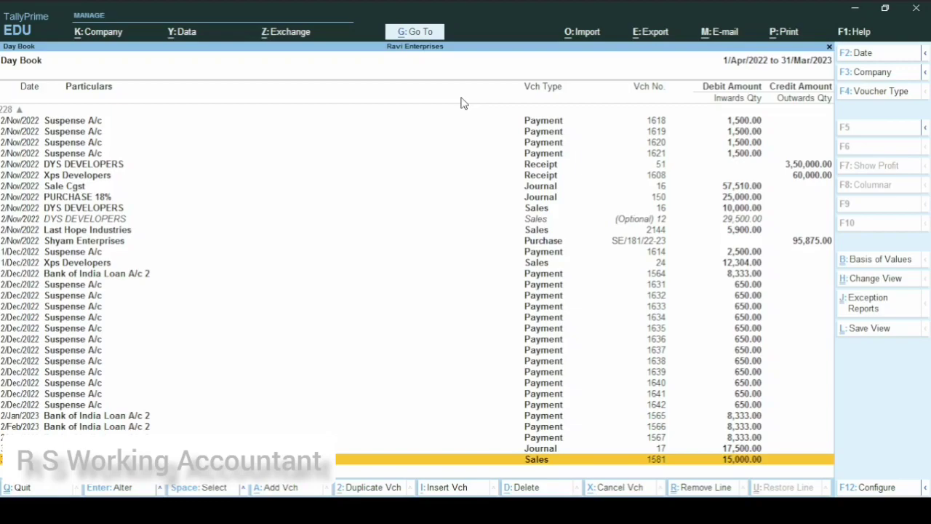
Examine the Day Book entries backwards from the last voucher of the year to the Suspense A/c payments of 1 November 2022.
key(Up)
key(Up)
key(Up)
key(Up)
key(Up)
key(Up)
key(Up)
key(Up)
key(Up)
key(Up)
key(Up)
key(Up)
key(Up)
key(Up)
key(Up)
key(Up)
key(Up)
key(Up)
key(Up)
key(Up)
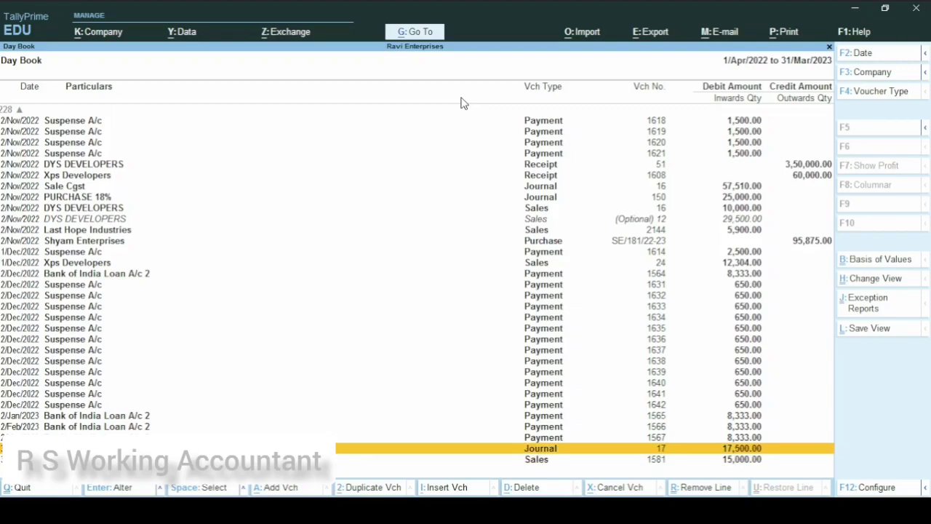
key(Up)
key(Up)
key(Up)
key(Up)
key(Up)
key(Up)
key(Up)
key(Up)
key(Up)
key(Up)
key(Up)
key(Up)
key(Up)
key(Up)
key(Up)
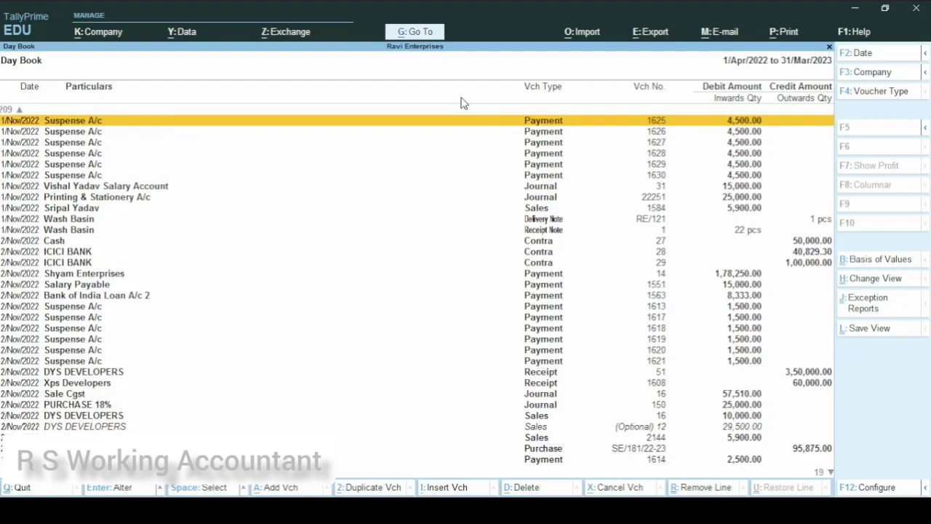
Examine the Day Book entries backwards from 1 November 2022 to the stock journal of 31 August 2022.
key(Up)
key(Up)
key(Up)
key(Up)
key(Up)
key(Up)
key(Up)
key(Up)
key(Up)
key(Up)
key(Up)
key(Up)
key(Up)
key(Up)
key(Up)
key(Up)
key(Up)
key(Up)
key(Up)
key(Up)
key(Up)
key(Up)
key(Up)
key(Up)
key(Up)
key(Up)
key(Up)
key(Up)
key(Up)
key(Up)
key(Up)
key(Up)
key(Up)
key(Up)
key(Up)
key(Up)
key(Up)
key(Up)
key(Up)
key(Up)
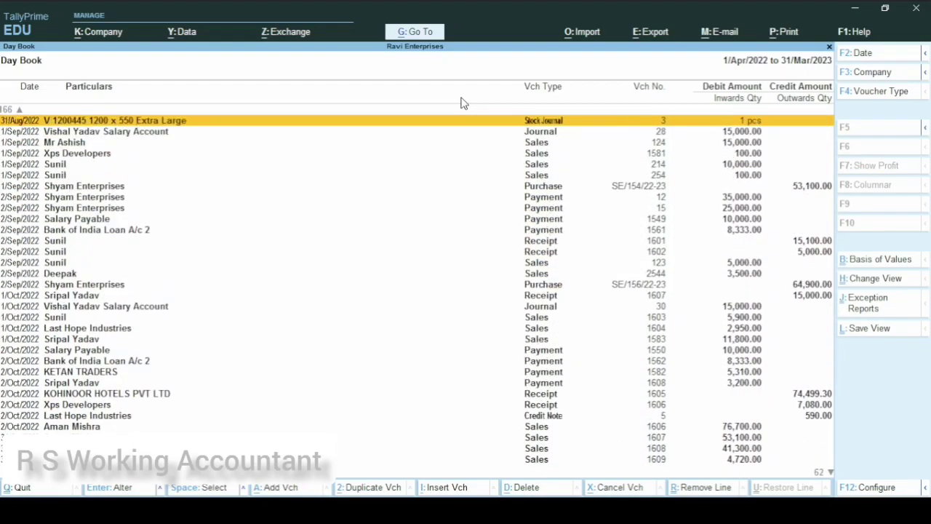
Select the Shyam Enterprises purchase voucher SE/154/22-23 dated 1 September 2022.
key(Up)
key(Up)
key(Up)
key(Up)
key(Up)
key(Up)
key(Down)
key(Down)
key(Down)
key(Down)
key(Down)
key(Down)
key(Down)
key(Down)
key(Down)
key(Down)
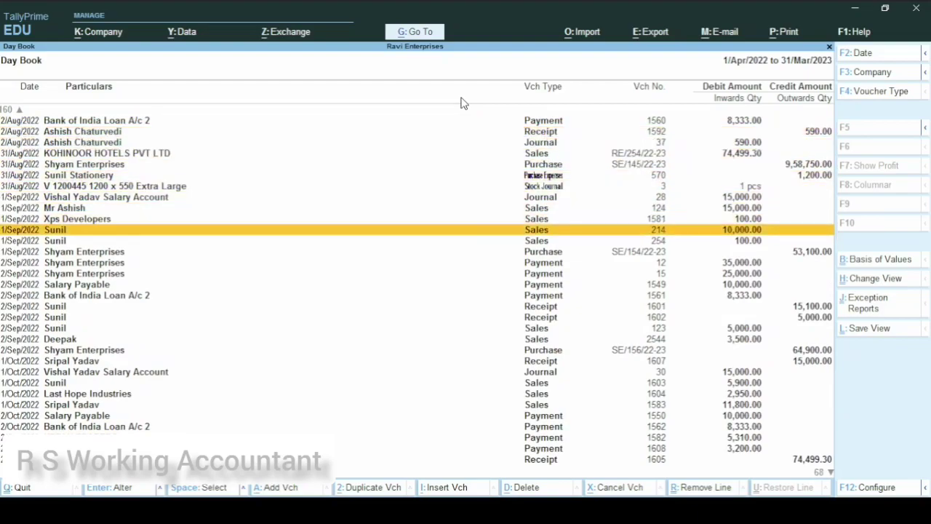
key(Down)
key(Down)
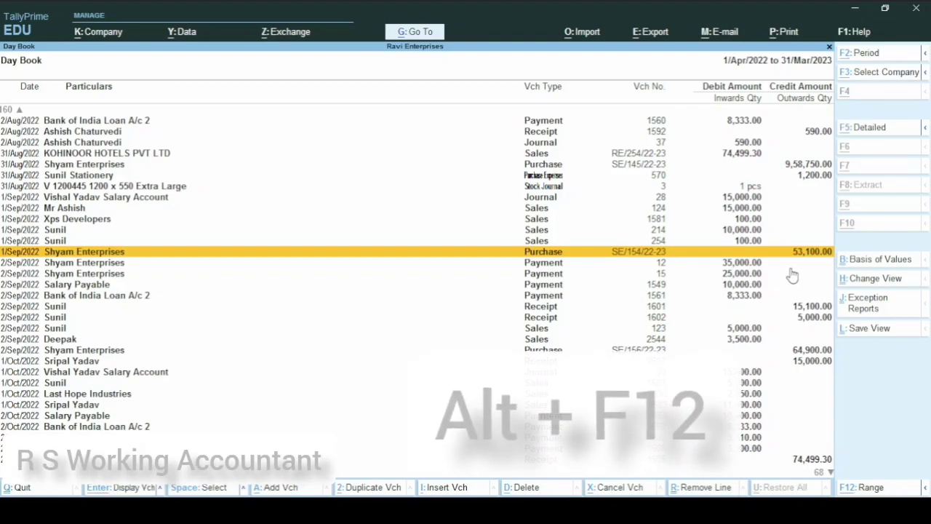
Start a range filter on the Day Book for vouchers having a Ledger Amount condition.
key(alt+F12)
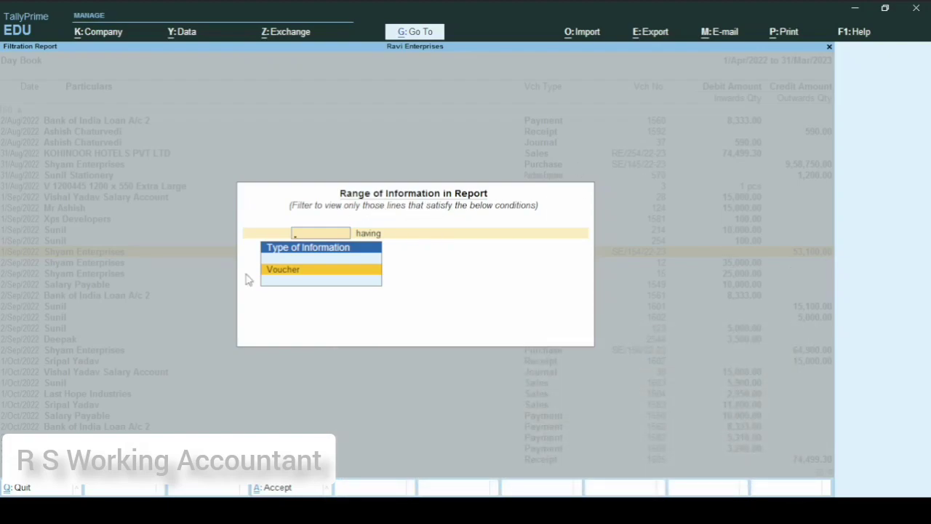
click(283, 281)
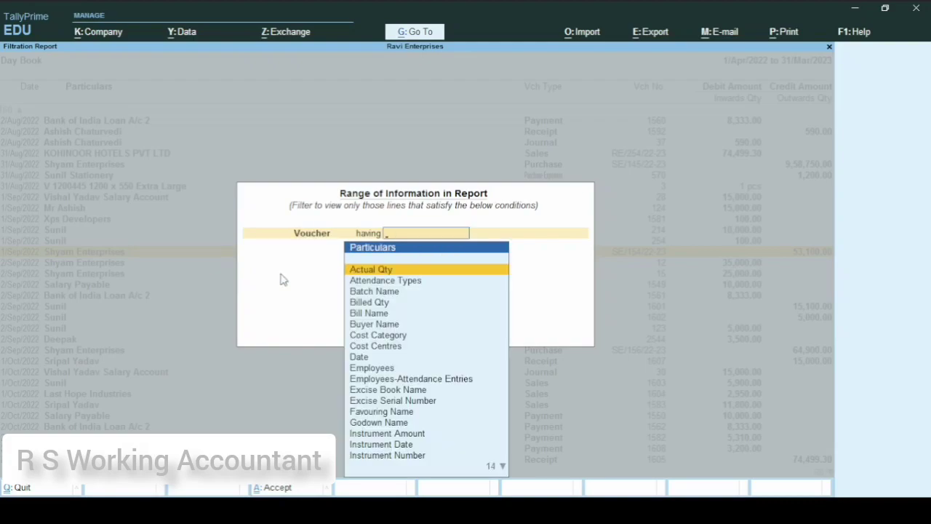
key(Down)
key(Down)
key(Down)
key(Down)
key(Down)
key(Down)
key(Down)
key(Down)
key(Down)
key(Down)
key(Down)
key(Down)
key(Down)
key(Down)
key(Down)
key(Down)
key(Down)
key(Down)
key(Down)
key(Down)
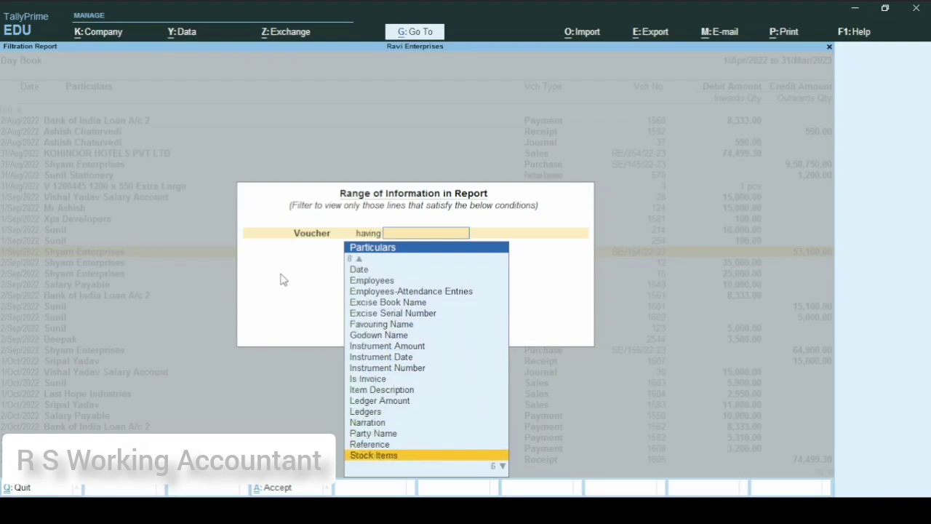
key(Up)
key(Up)
key(Up)
key(Up)
key(Up)
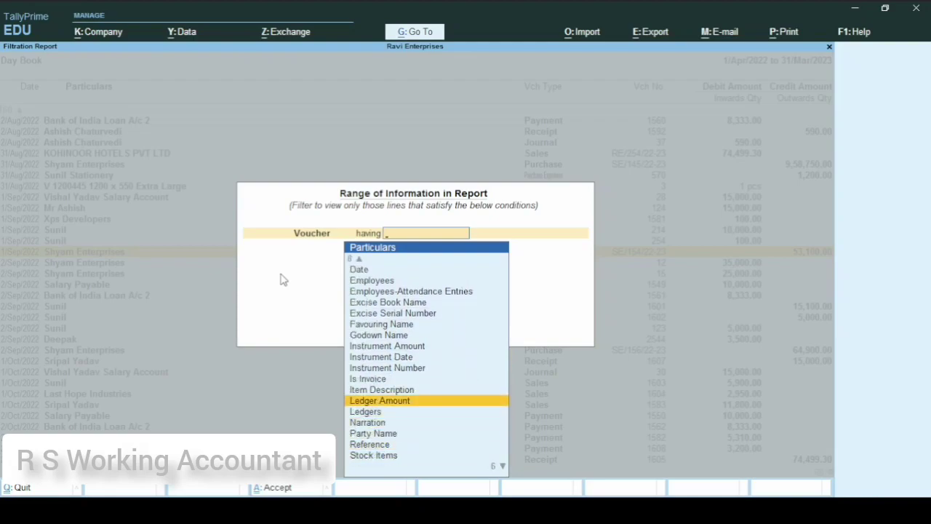
key(Return)
Set the ledger amount condition to equal to 53100 and apply the filter without further conditions.
key(Down)
key(Down)
key(Down)
key(Down)
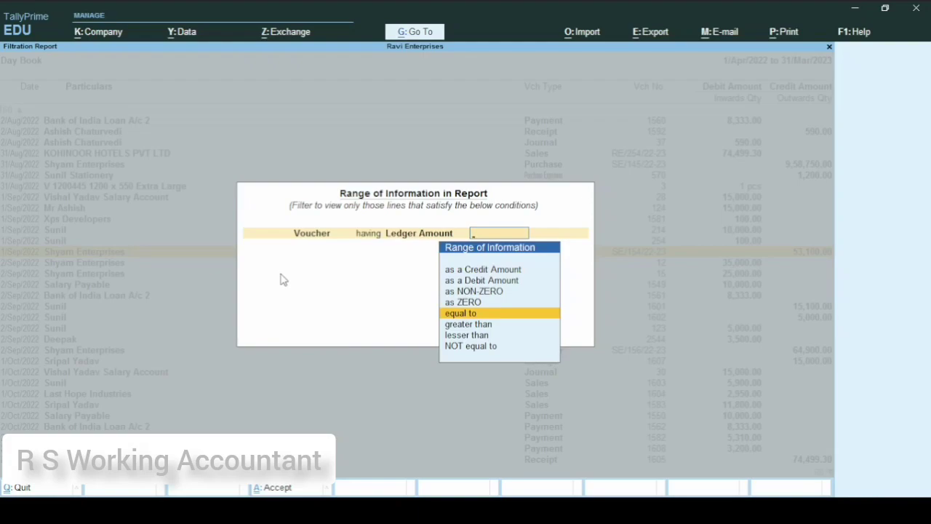
key(Return)
text(53100)
key(Return)
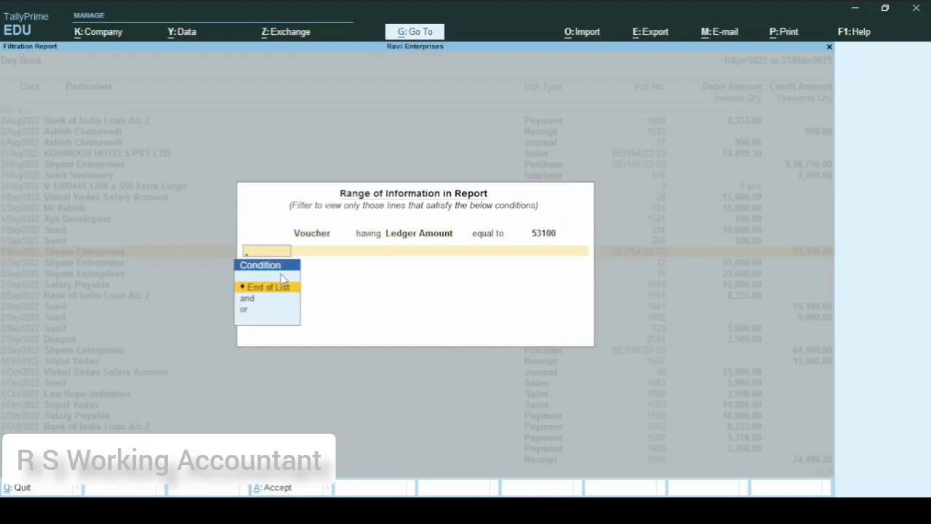
key(Return)
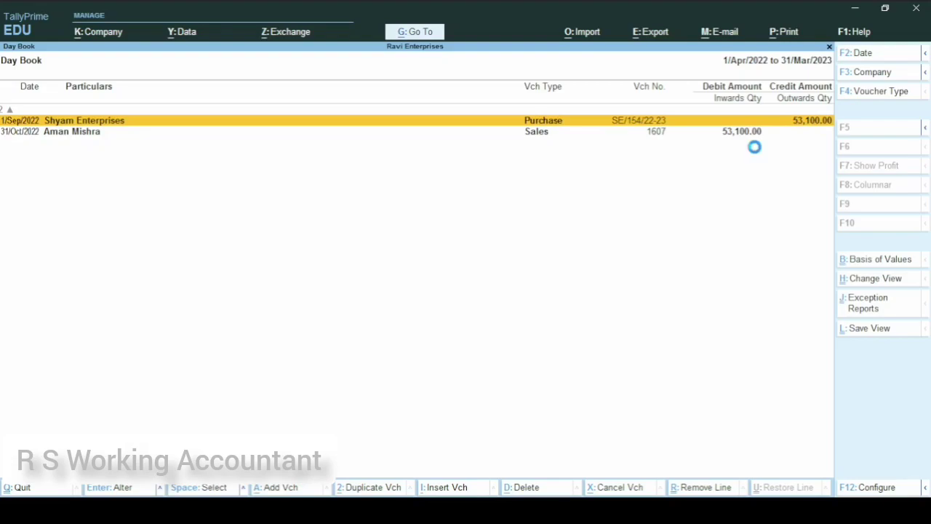
Examine the 1 April 2022 entries of the unfiltered Day Book, down to the KETAN TRADERS purchase voucher 35.
key(Down)
key(Down)
key(Down)
key(Down)
key(Down)
key(Down)
key(Down)
key(Down)
key(Down)
key(Down)
key(Down)
key(Down)
key(Down)
key(Down)
key(Down)
key(Down)
key(Down)
key(Down)
key(Down)
key(Down)
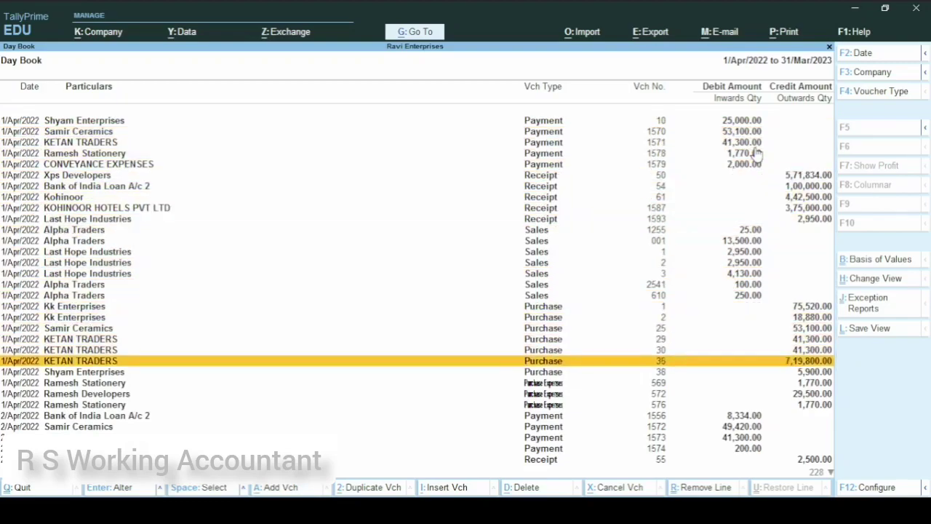
Find the KETAN TRADERS purchase voucher 36 dated 1 May 2022 in the Day Book and select it.
key(Down)
key(Down)
key(Down)
key(Down)
key(Down)
key(Down)
key(Down)
key(Down)
key(Down)
key(Down)
key(Down)
key(Down)
key(Down)
key(Down)
key(Down)
key(Down)
key(Down)
key(Down)
key(Down)
key(Down)
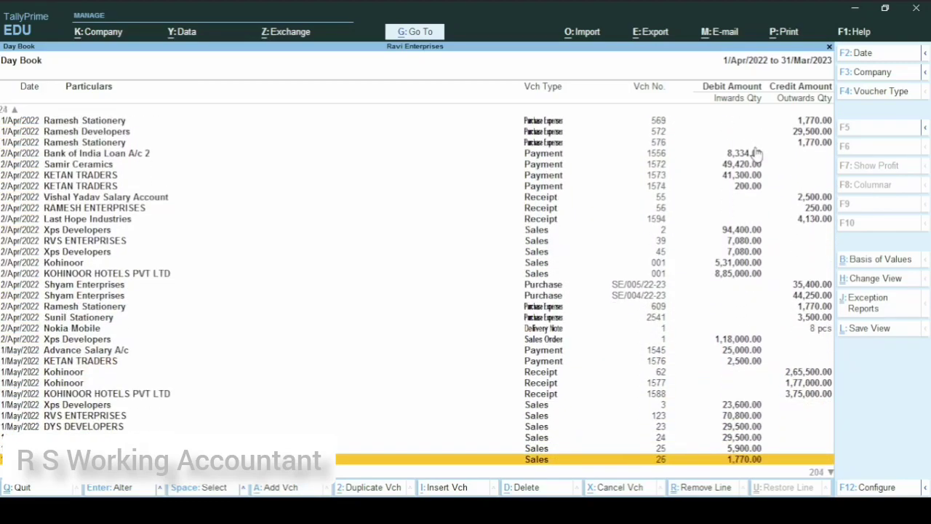
key(Down)
key(Down)
key(Down)
key(Down)
key(Down)
key(Down)
key(Down)
key(Down)
key(Down)
key(Down)
key(Down)
key(Down)
key(Down)
key(Down)
key(Down)
key(Down)
key(Down)
key(Up)
key(Up)
key(Up)
key(Up)
key(Up)
key(Up)
key(Up)
key(Up)
key(Up)
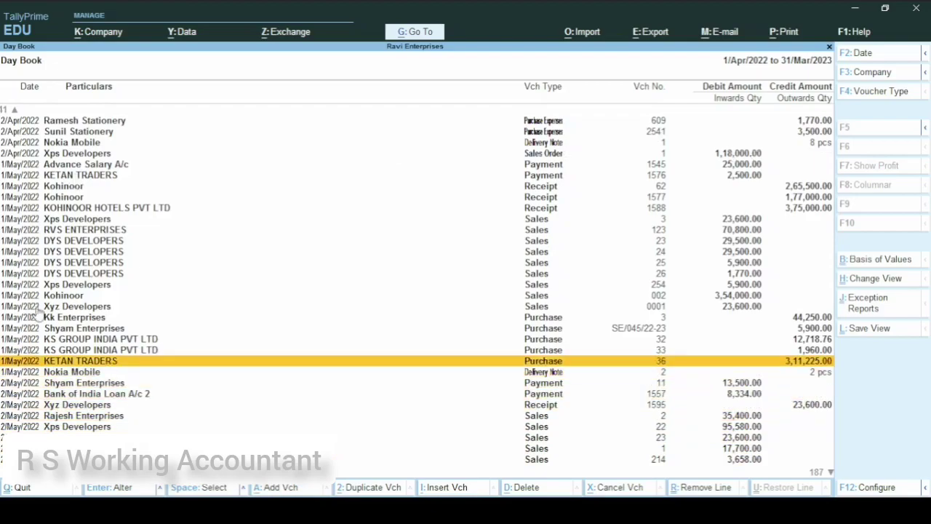
key(space)
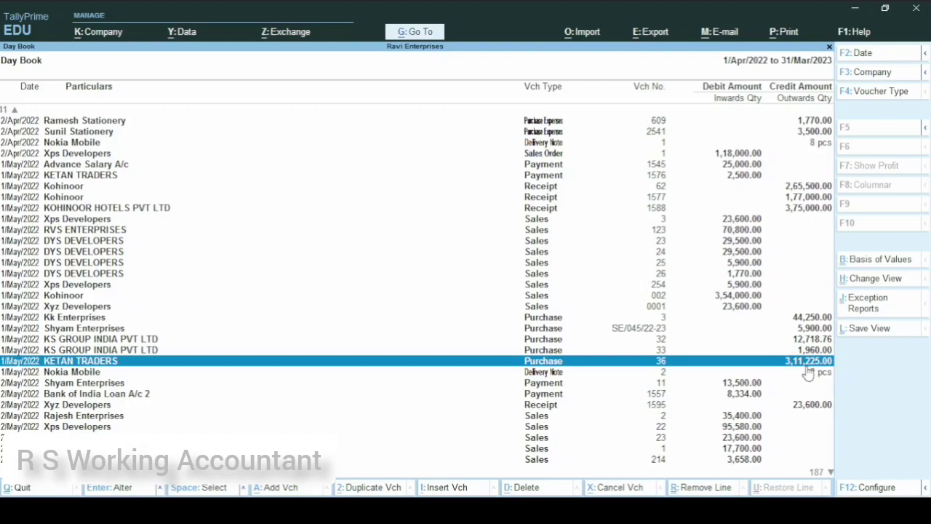
Start a range filter on the Day Book for vouchers, using Ledger Amount as the condition field.
key(ctrl+F12)
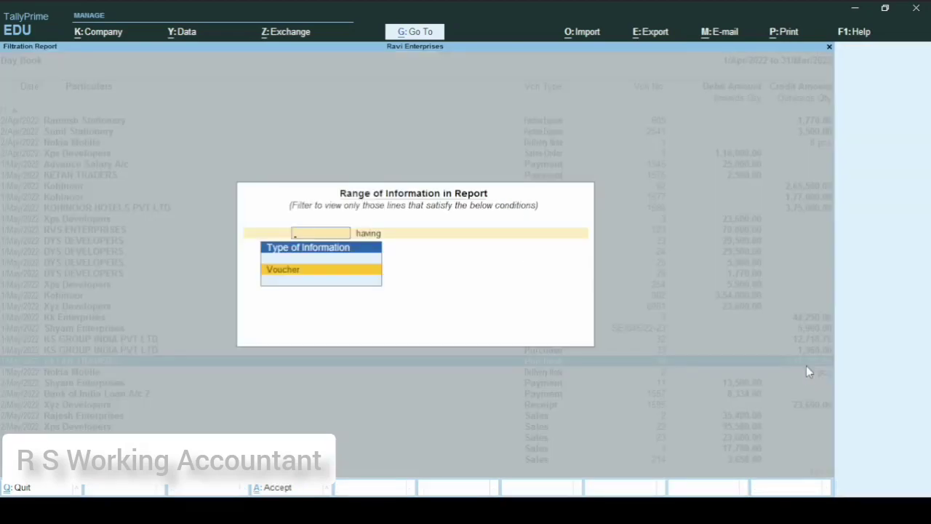
key(Return)
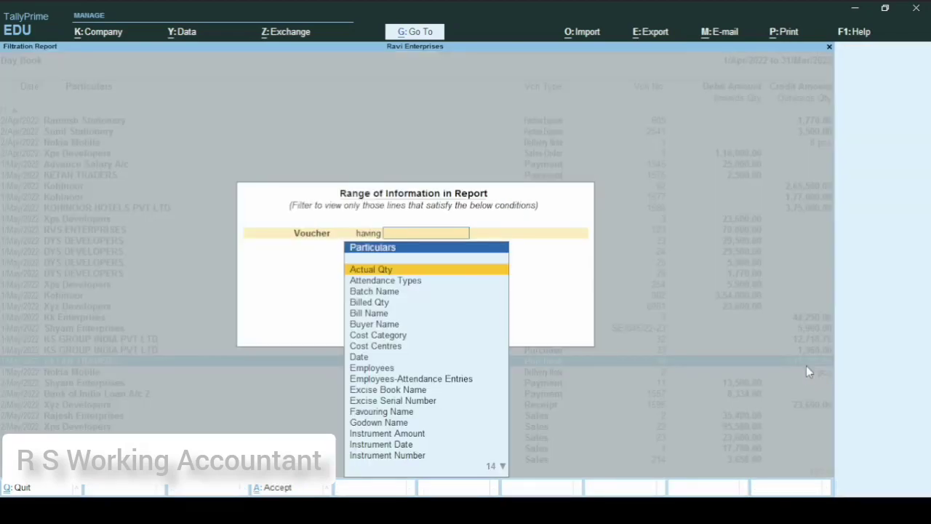
key(Down)
key(Down)
key(Down)
key(Down)
key(Down)
key(Down)
key(Down)
key(Down)
key(Down)
key(Down)
key(Down)
key(Down)
key(Down)
key(Down)
key(Down)
key(Down)
key(Down)
key(Down)
key(Down)
key(Down)
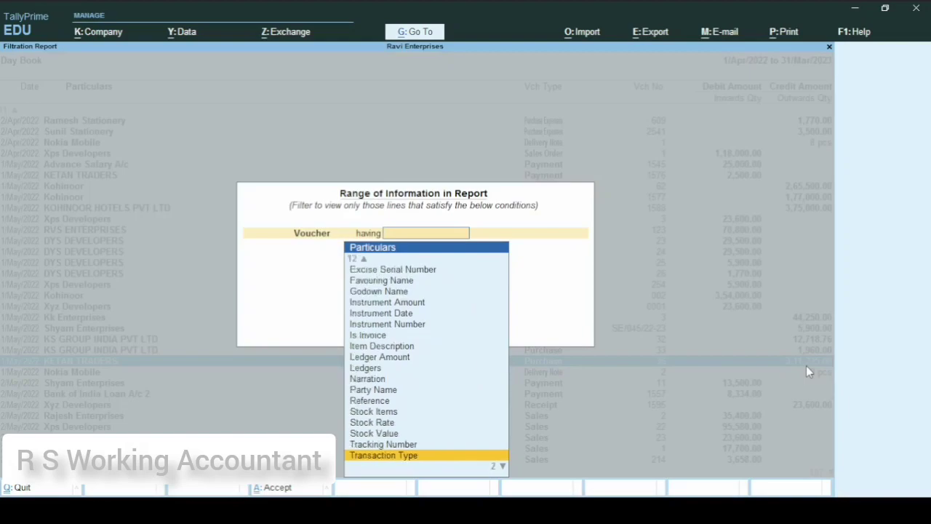
key(Up)
key(Up)
key(Up)
key(Up)
key(Up)
key(Up)
key(Up)
key(Up)
key(Up)
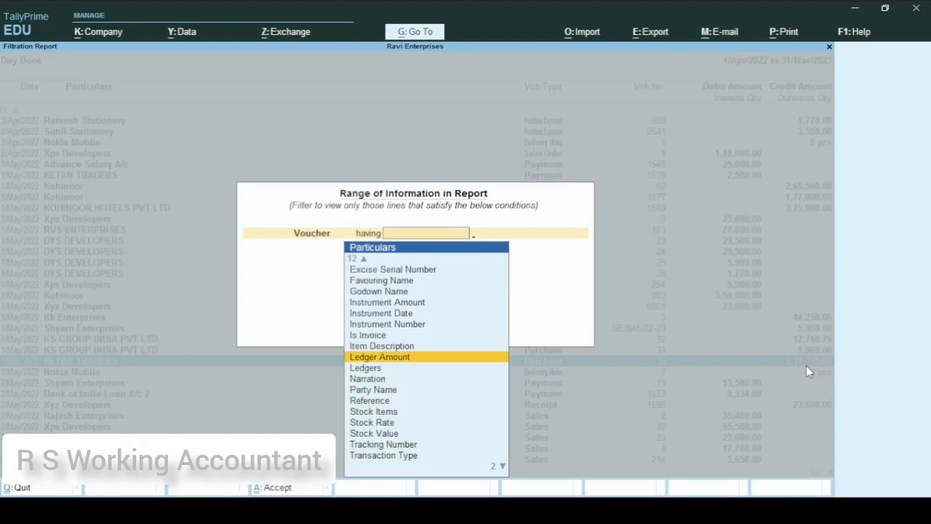
key(Return)
Set the ledger amount condition to greater than 300000 and apply the filter without further conditions.
key(Down)
key(Down)
key(Down)
key(Down)
key(Down)
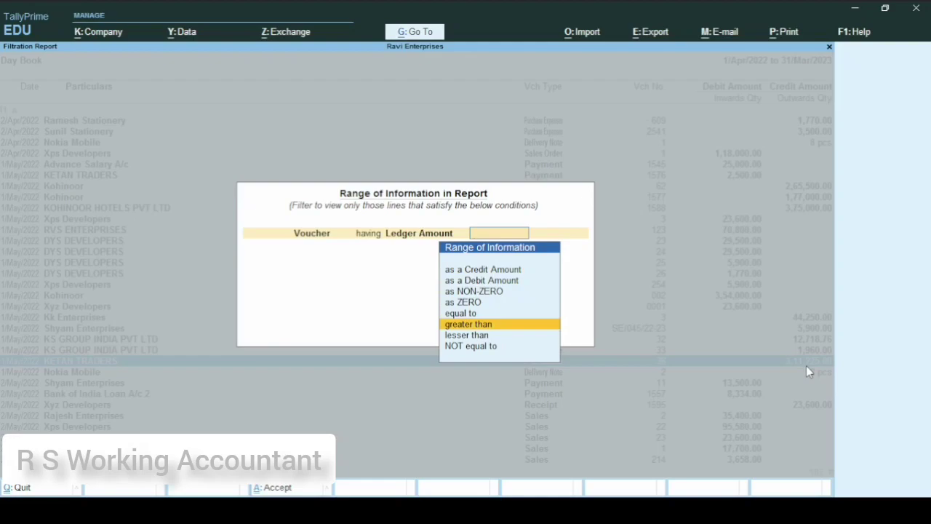
key(Return)
text(300000)
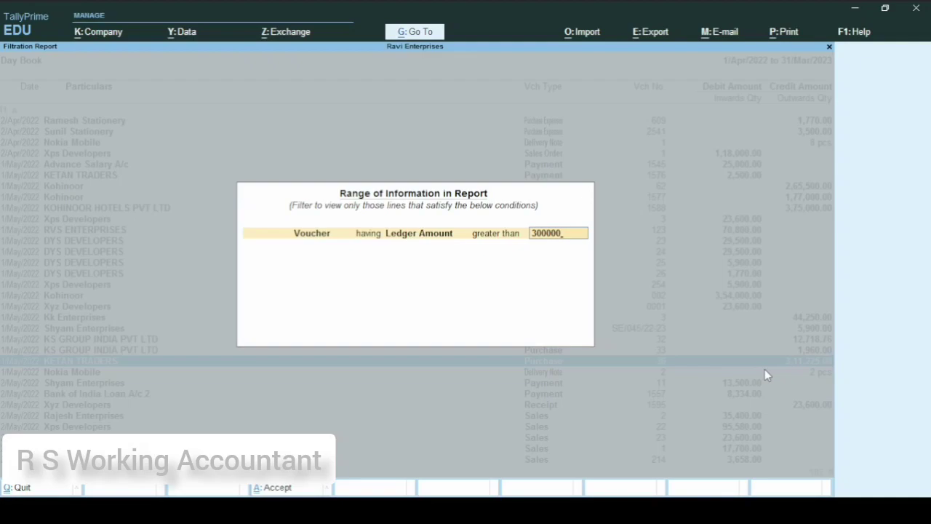
key(Return)
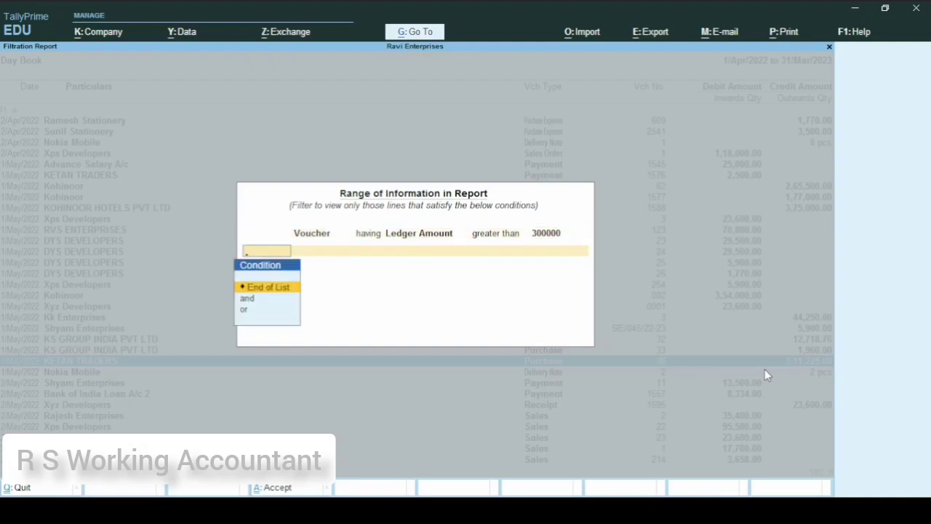
key(Return)
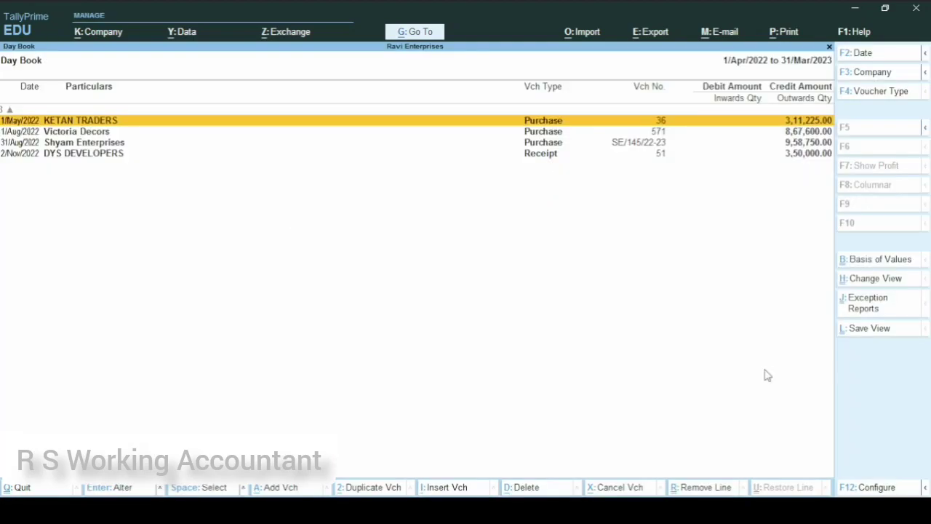
Open the filtered KETAN TRADERS purchase voucher 36 to check its items, and leave it without changes.
click(804, 122)
click(803, 122)
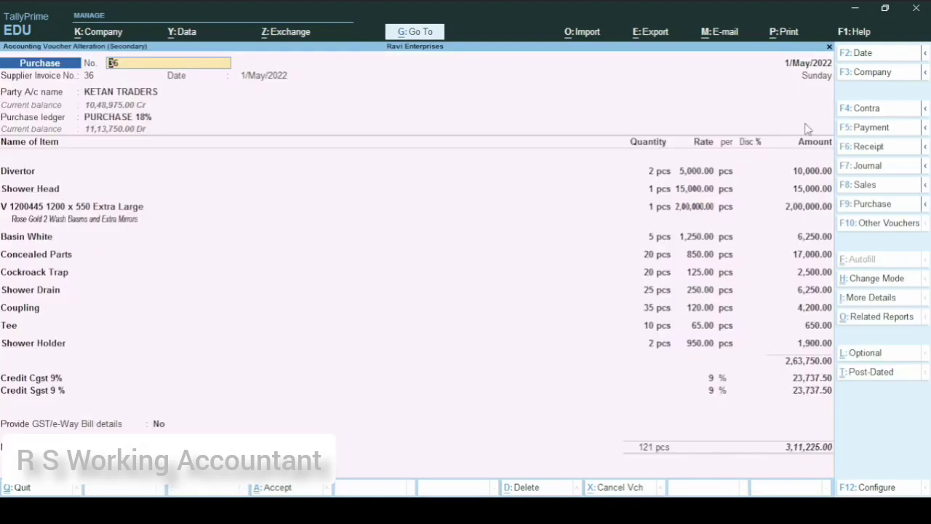
key(Escape)
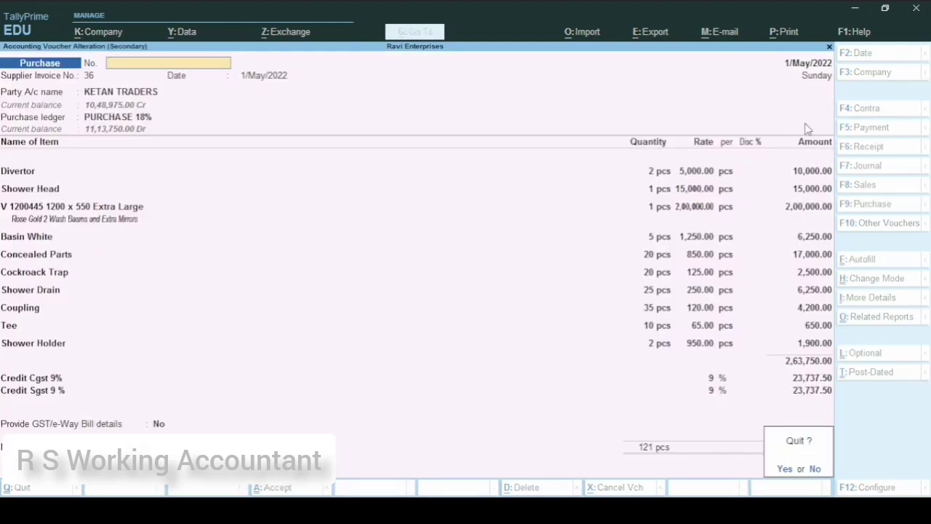
key(y)
Expand the ledger details of KETAN TRADERS voucher 36 in the list and reopen the voucher briefly for review.
key(shift+Return)
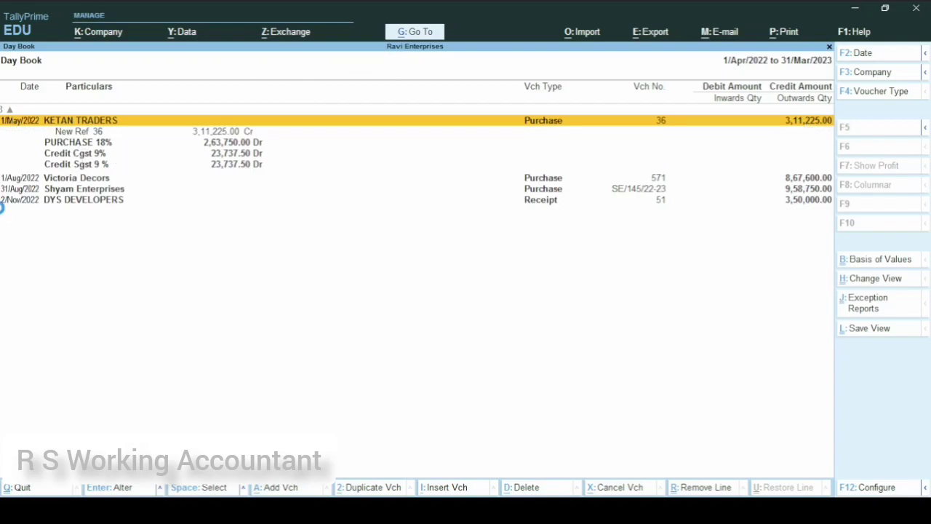
click(23, 121)
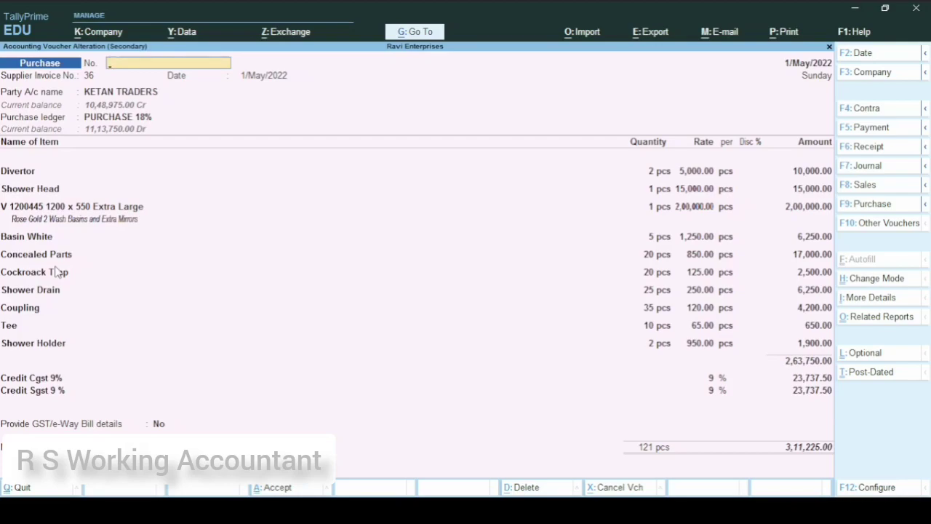
key(Escape)
key(y)
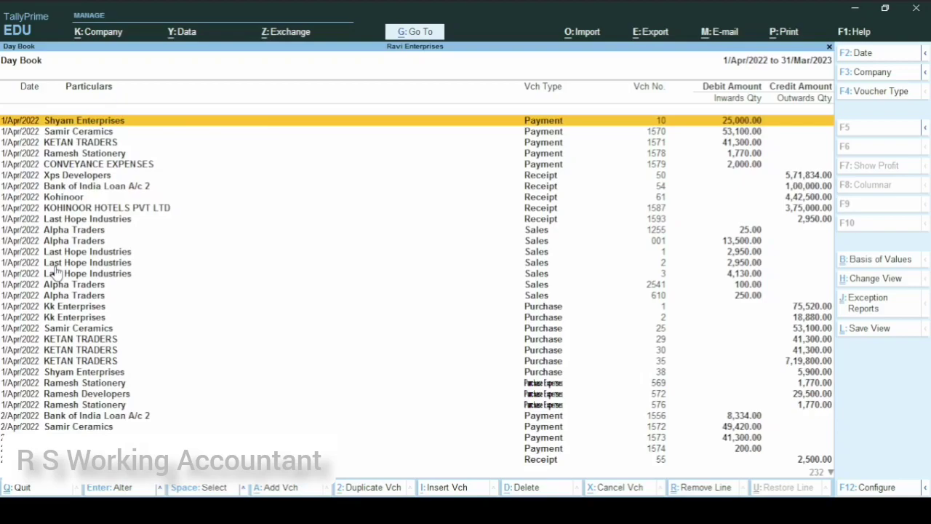
Look through the unfiltered 2022-23 Day Book from its last vouchers back to the August 2022 entries.
key(End)
key(Up)
key(Up)
key(Up)
key(Up)
key(Up)
key(Up)
key(Up)
key(Up)
key(Up)
key(Up)
key(Up)
key(Up)
key(Up)
key(Up)
key(Up)
key(Up)
key(Up)
key(Up)
key(Up)
key(Up)
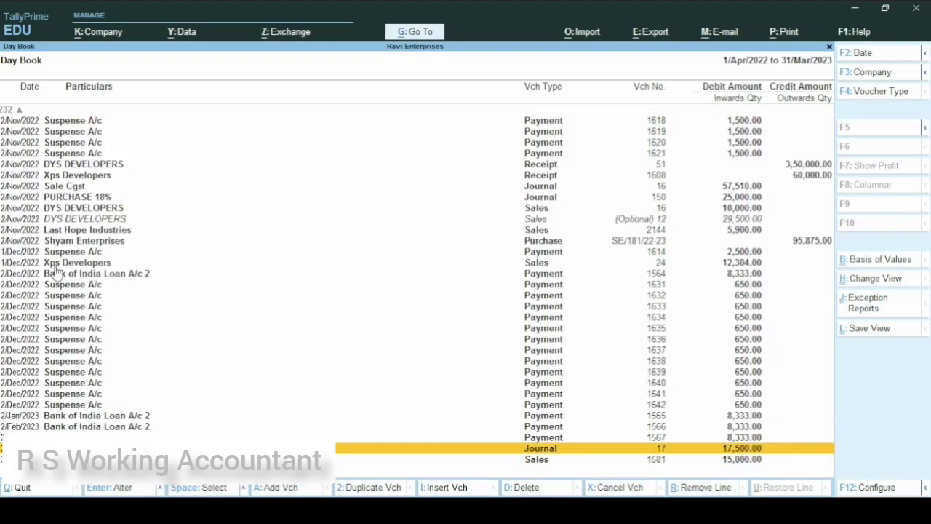
key(Up)
key(Up)
key(Up)
key(Up)
key(Up)
key(Up)
key(Up)
key(Up)
key(Up)
key(Up)
key(Up)
key(Up)
key(Up)
key(Up)
key(Up)
key(Up)
key(Up)
key(Up)
key(Up)
key(Up)
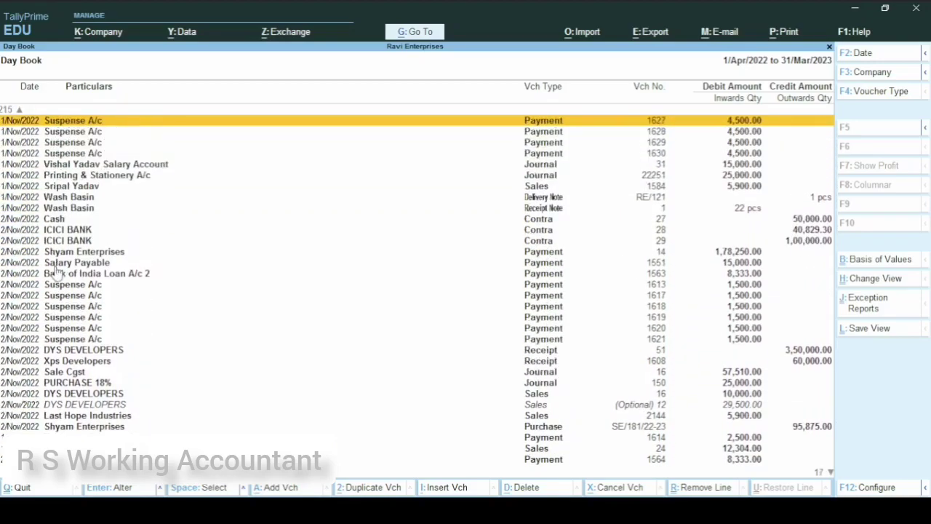
key(Up)
key(Up)
key(Up)
key(Up)
key(Up)
key(Up)
key(Up)
key(Up)
key(Up)
key(Up)
key(Up)
key(Up)
key(Up)
key(Up)
key(Up)
key(Up)
key(Up)
key(Up)
key(Up)
key(Up)
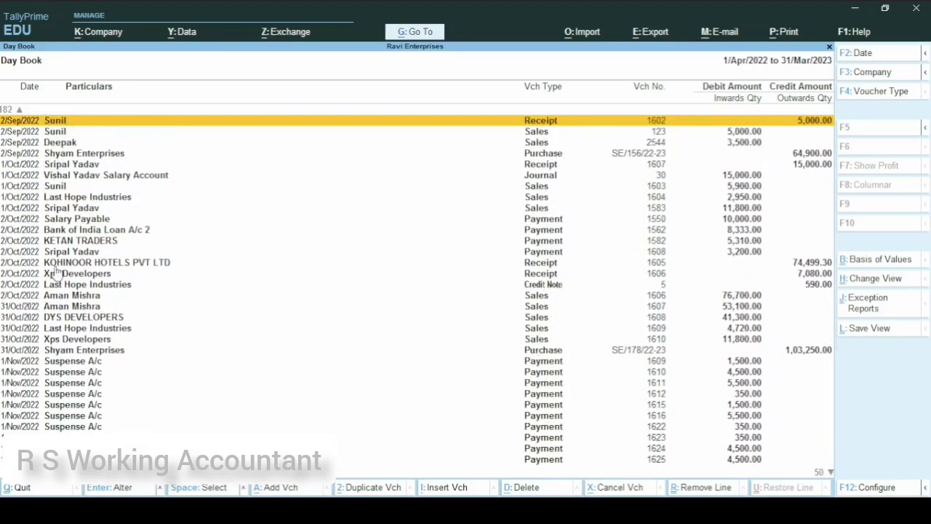
key(Up)
key(Up)
key(Up)
key(Up)
key(Up)
key(Up)
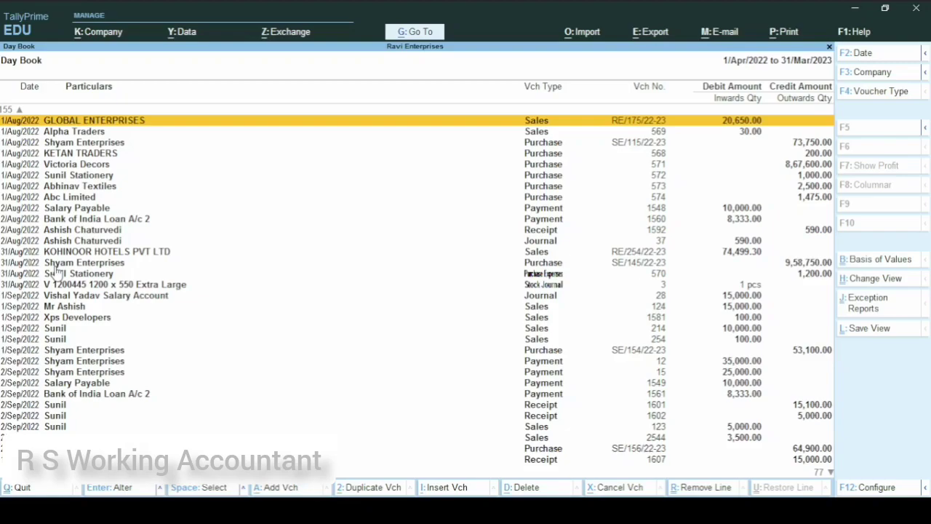
Preview the Day Book printout in condensed format, review its page, and close the preview without printing.
key(ctrl)
key(ctrl+p)
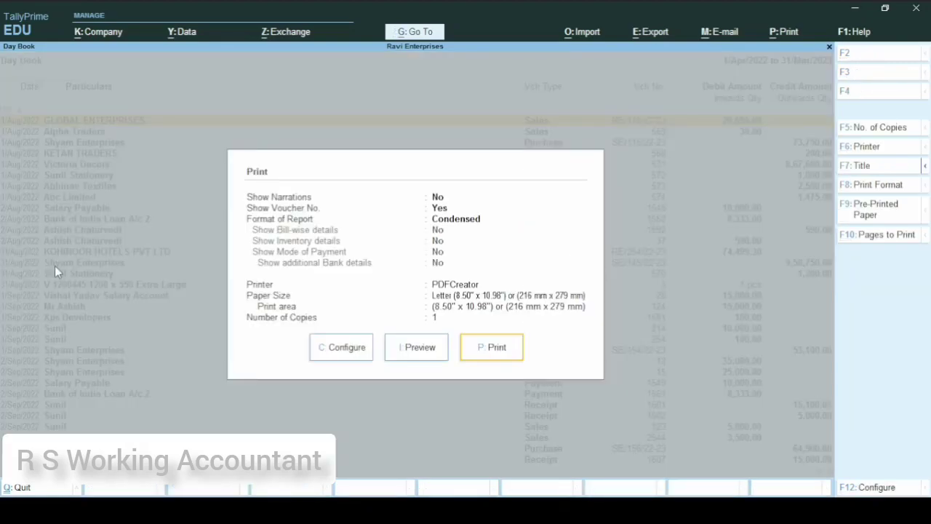
click(416, 348)
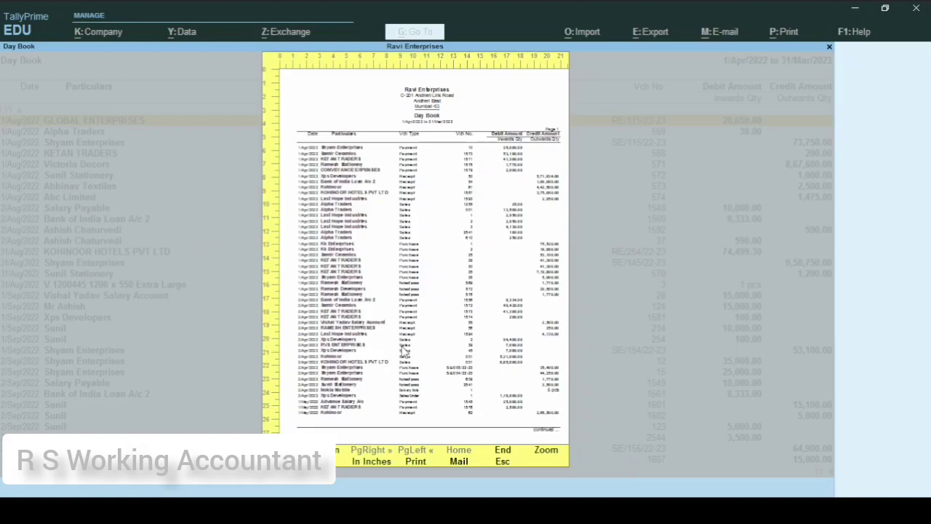
click(405, 352)
scroll(406, 352, down, 20)
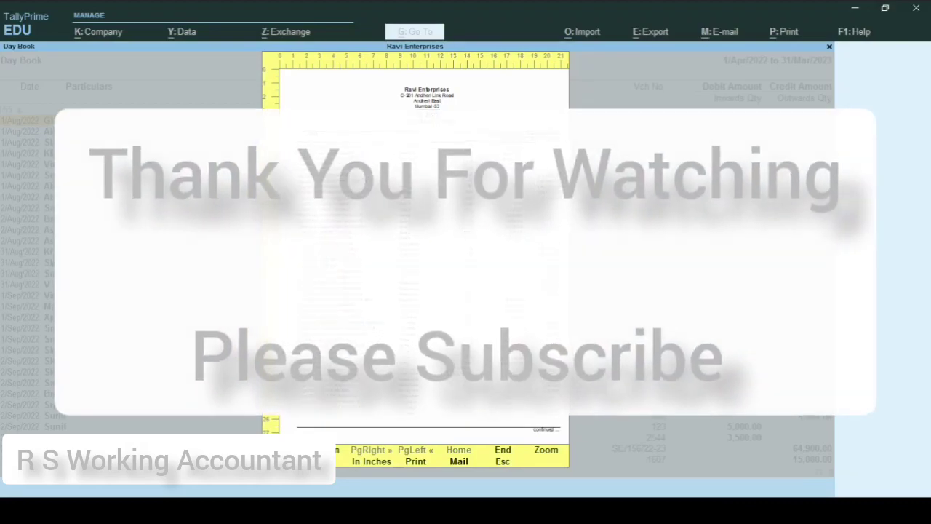
key(Escape)
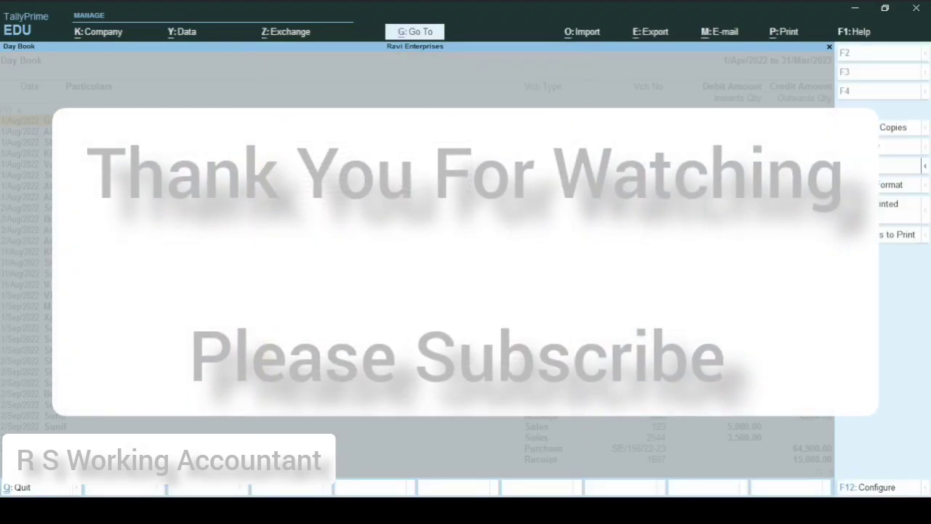